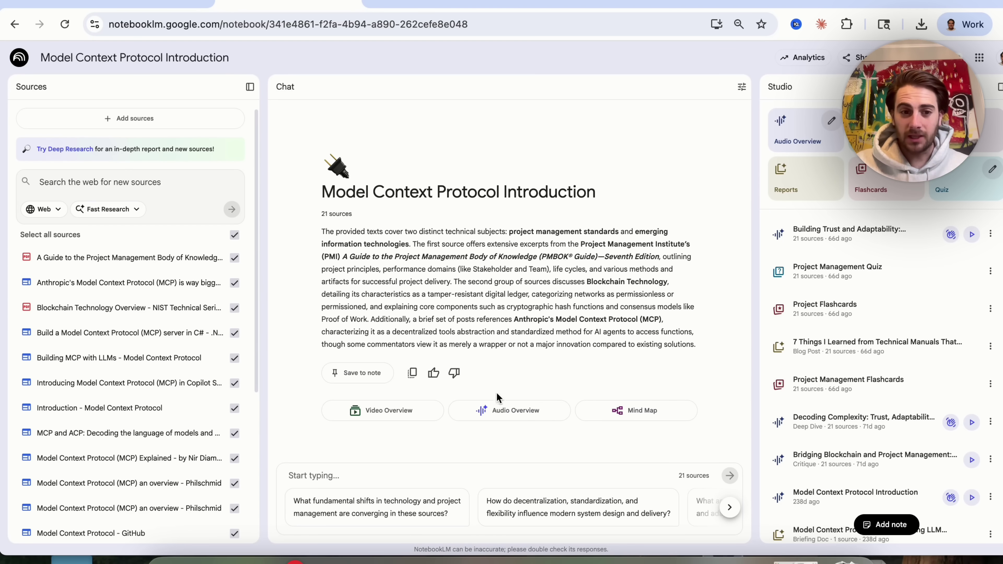
Ask the first suggested question on shared technology and project-management shifts, then reopen the Model Context Protocol Introduction notebook
{"action": "left_click", "coordinate": [354, 509]}
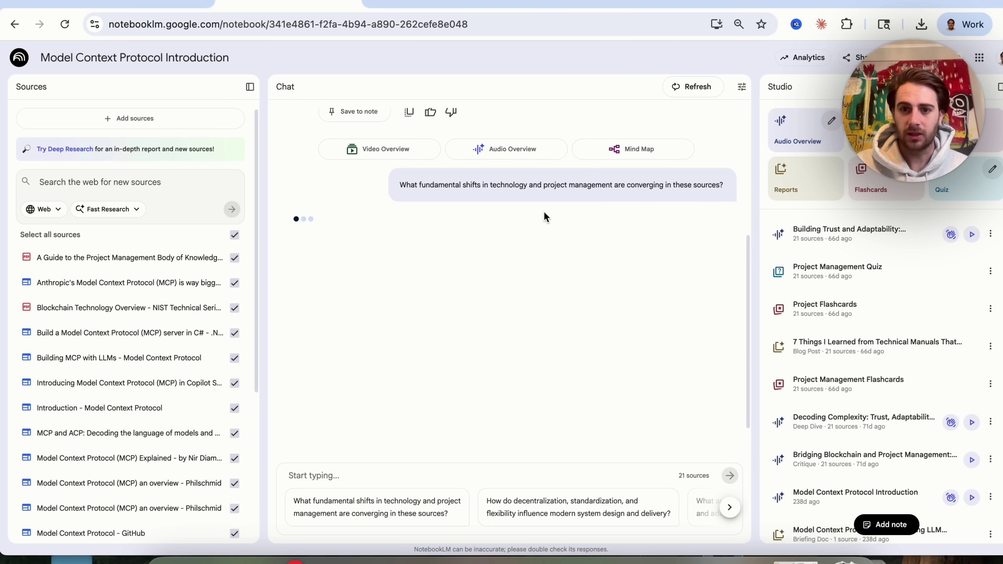
{"action": "scroll", "coordinate": [545, 218], "scroll_direction": "up", "scroll_amount": 2}
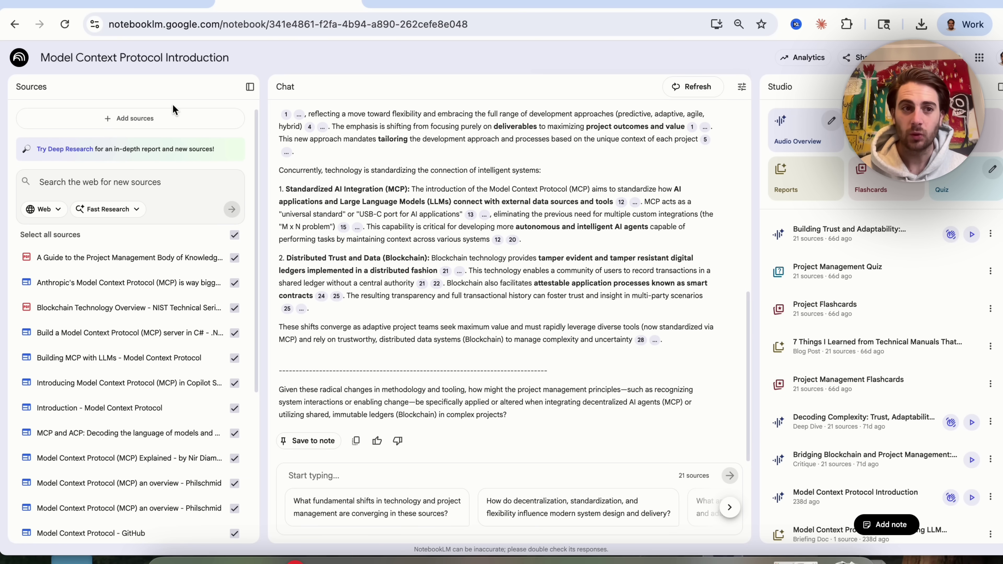
{"action": "left_click", "coordinate": [19, 59]}
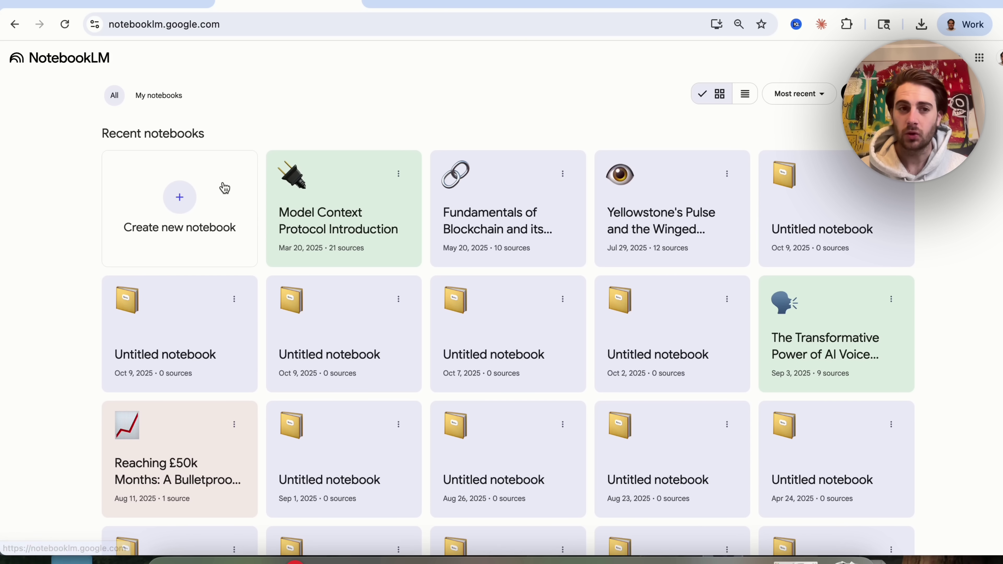
{"action": "left_click", "coordinate": [336, 188]}
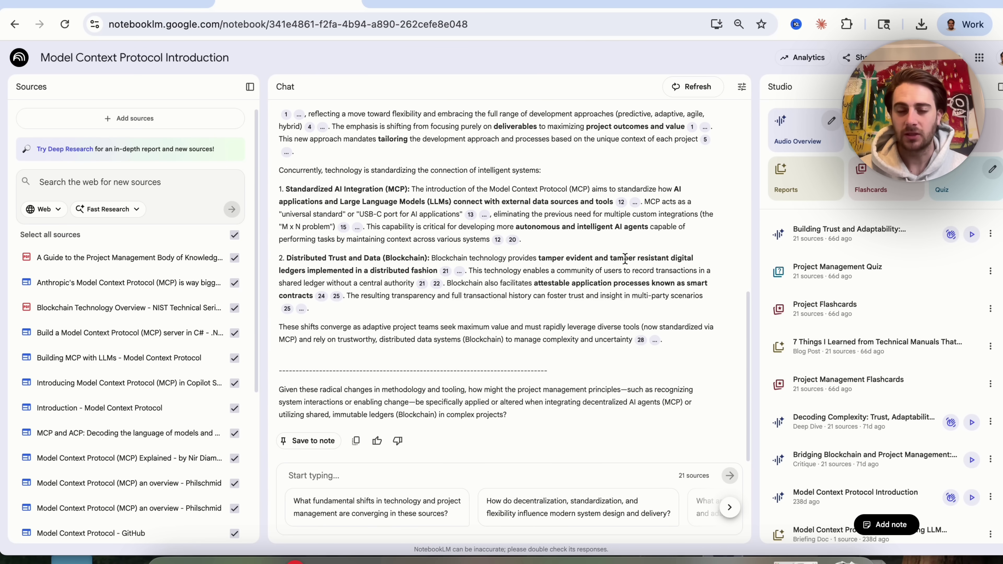
Start a chat refresh but cancel it, keeping the existing chat history
{"action": "left_click", "coordinate": [688, 93]}
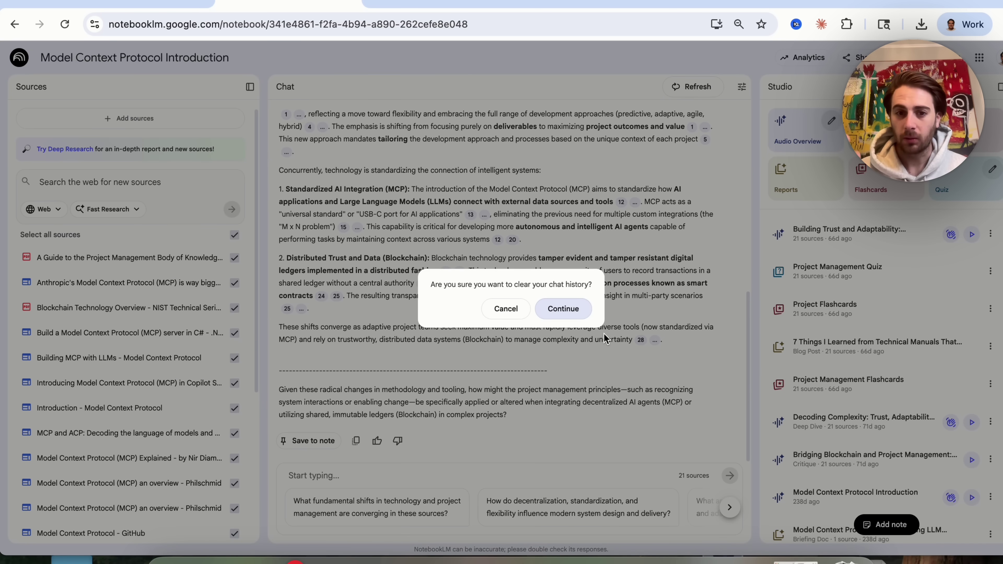
{"action": "triple_click", "coordinate": [437, 288]}
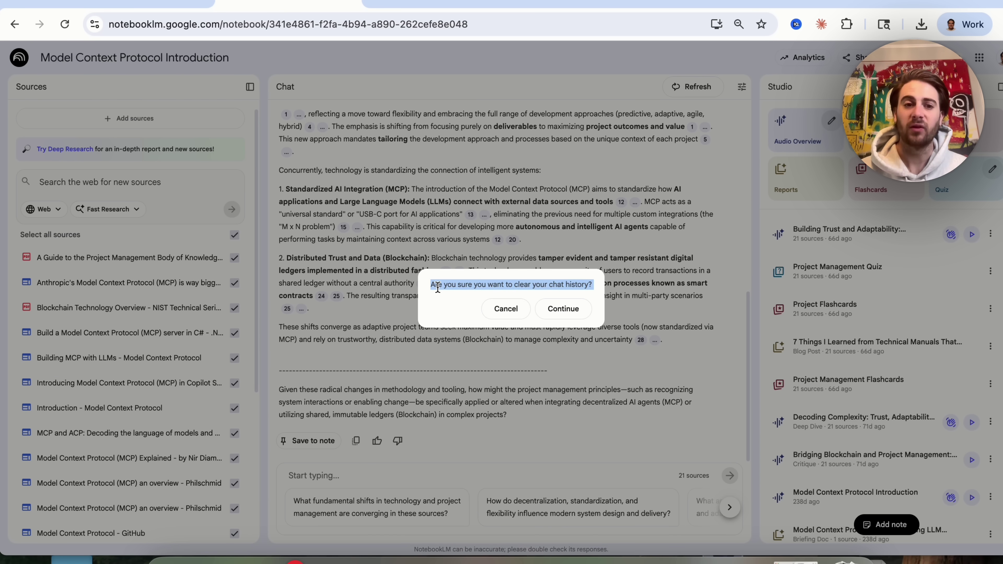
{"action": "left_click", "coordinate": [490, 317]}
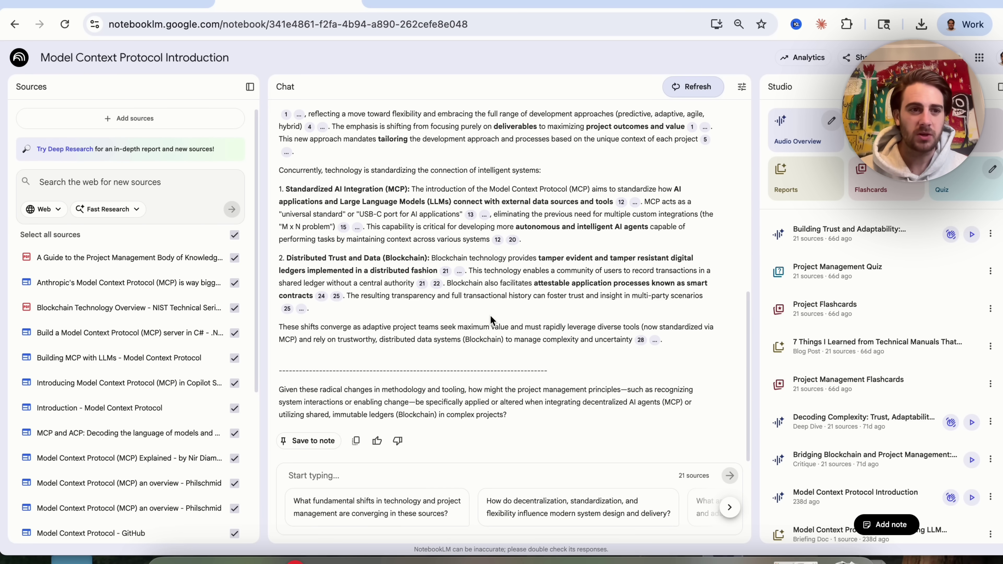
Switch web research to Deep Research and return to the notebooks home page
{"action": "left_click", "coordinate": [136, 214]}
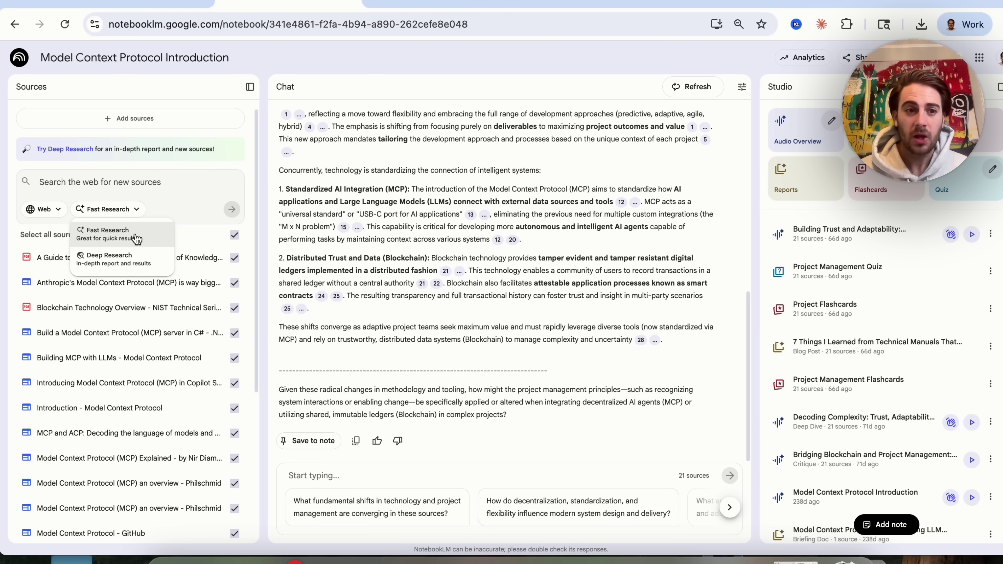
{"action": "left_click", "coordinate": [102, 257]}
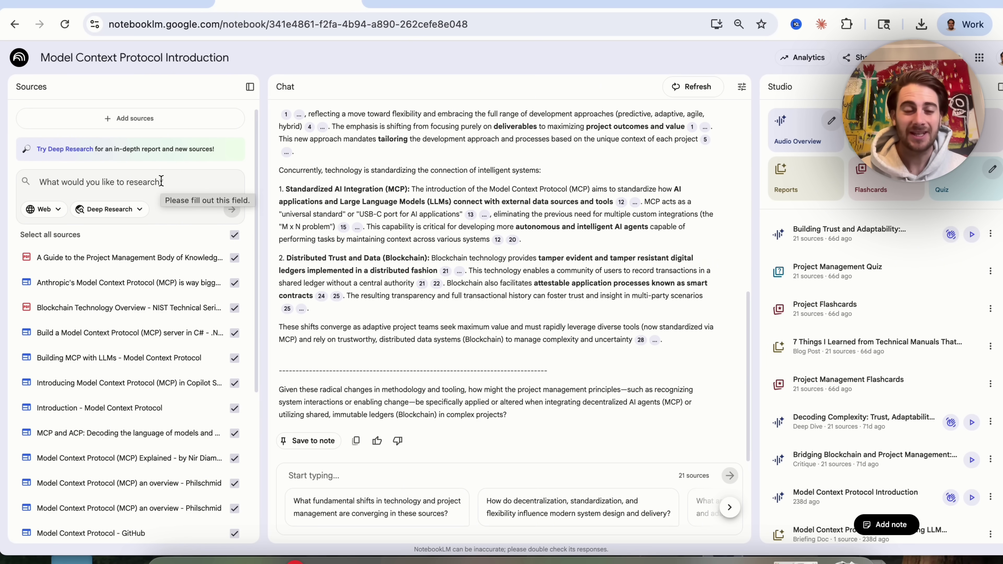
{"action": "left_click", "coordinate": [20, 58]}
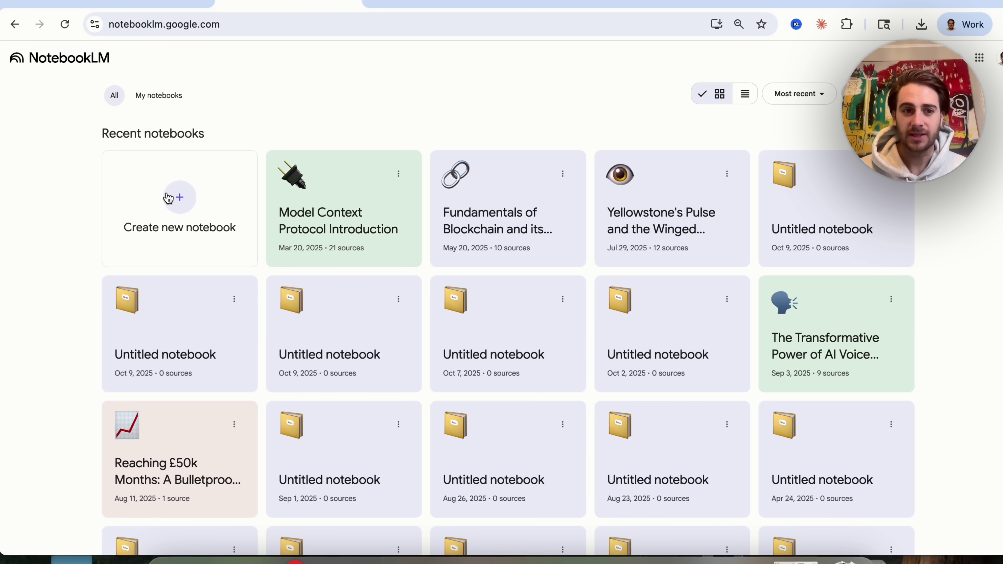
Create a new empty notebook and set its web research mode to Deep Research
{"action": "left_click", "coordinate": [169, 197]}
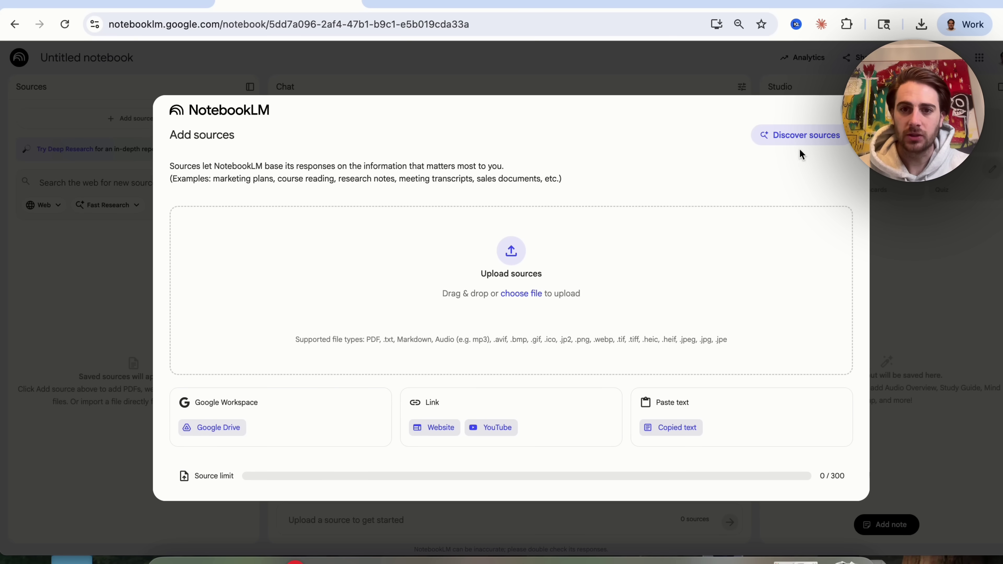
{"action": "key", "text": "Escape"}
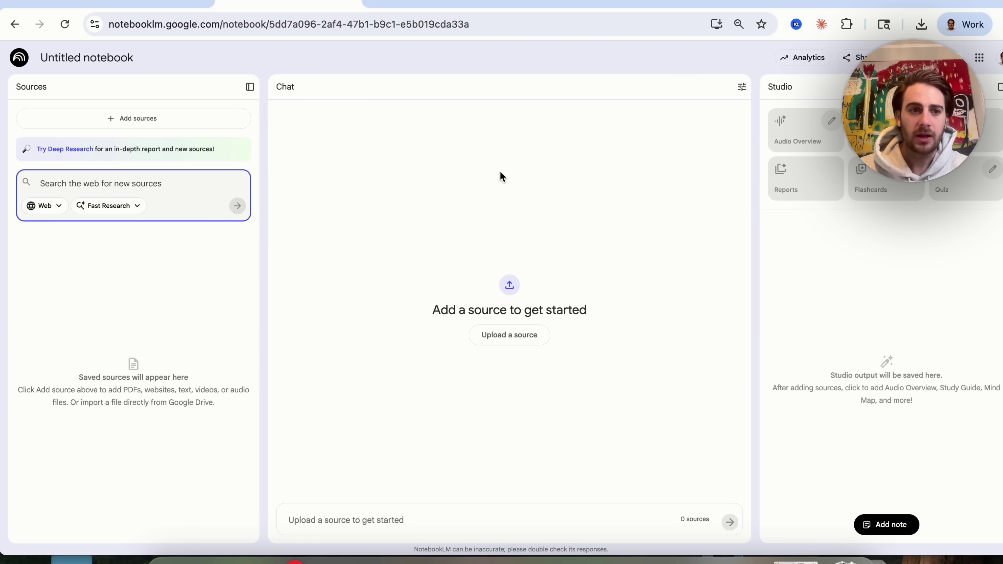
{"action": "left_click", "coordinate": [126, 206]}
{"action": "left_click", "coordinate": [104, 255]}
Run a Deep Research web search for 'Building AI Agents For beginners'
{"action": "left_click", "coordinate": [80, 181]}
{"action": "type", "text": "AI Agents"}
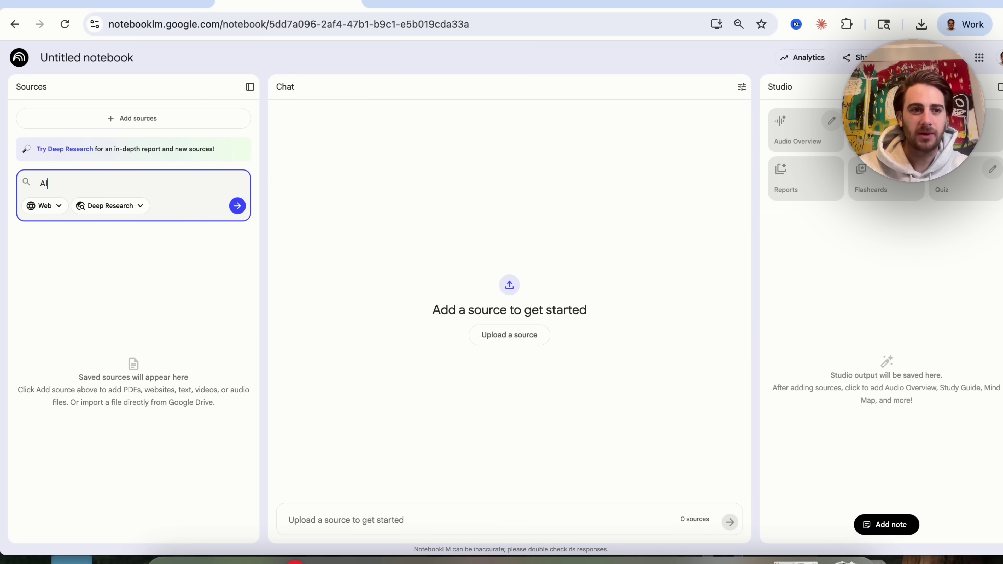
{"action": "left_click", "coordinate": [53, 204]}
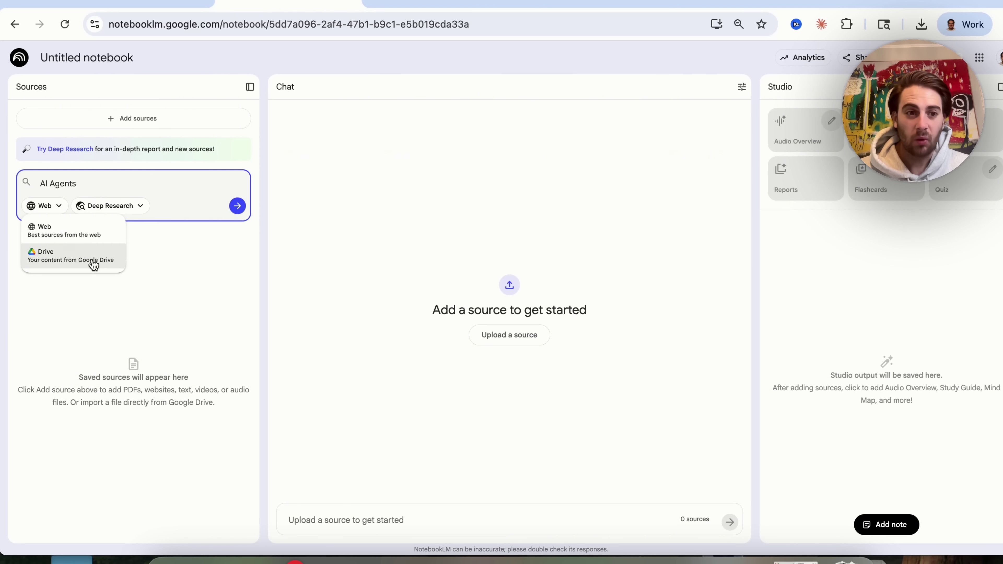
{"action": "left_click", "coordinate": [61, 232]}
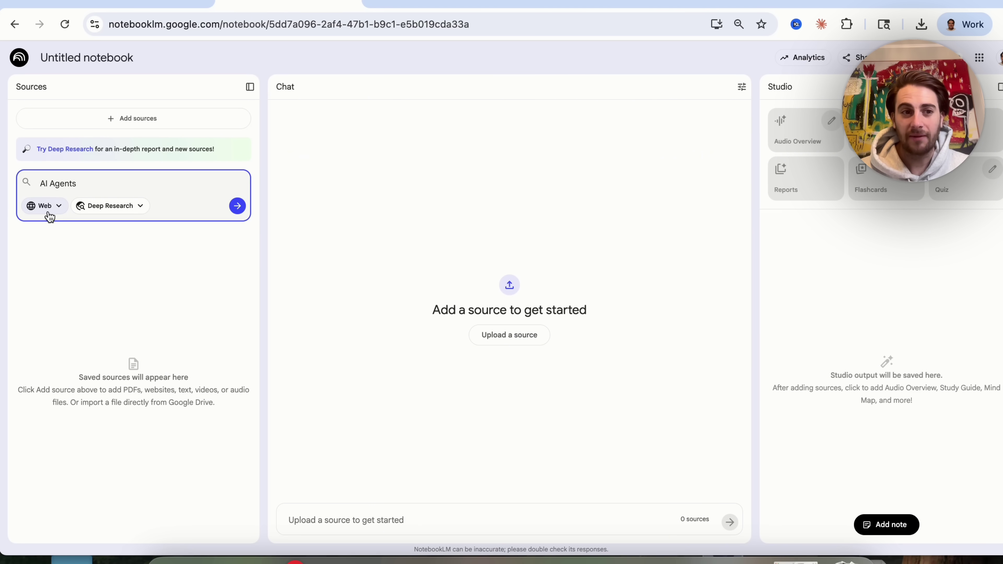
{"action": "triple_click", "coordinate": [85, 179]}
{"action": "type", "text": "GU"}
{"action": "key", "text": "BackSpace"}
{"action": "key", "text": "BackSpace"}
{"action": "type", "text": "Building AI "}
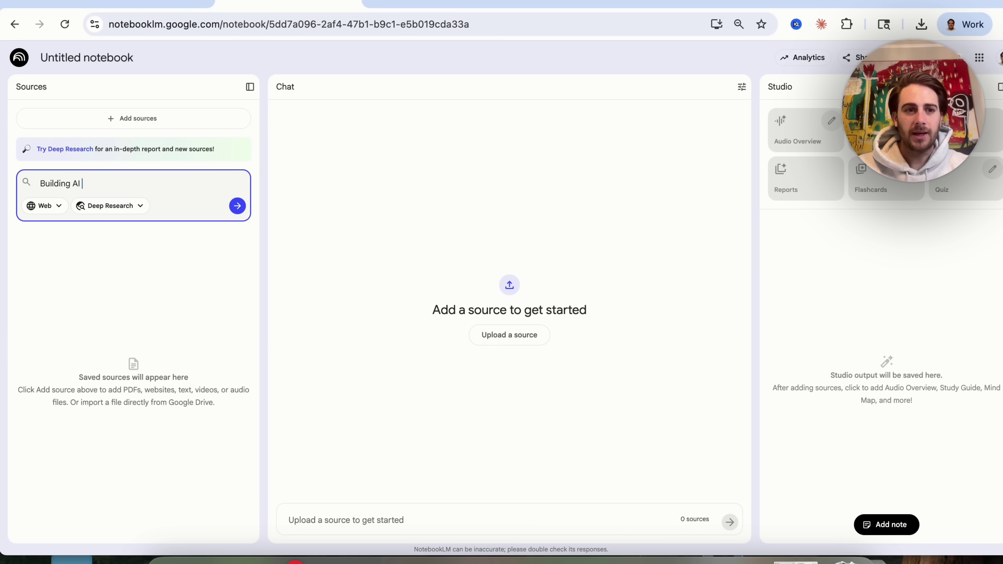
{"action": "type", "text": "Agents For"}
{"action": "key", "text": "BackSpace"}
{"action": "type", "text": "or beginners"}
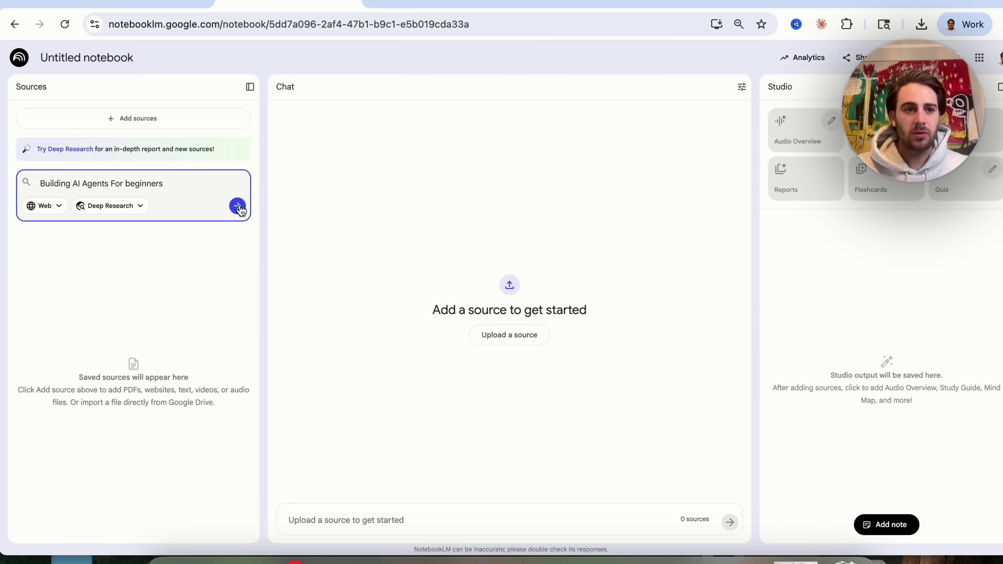
{"action": "left_click", "coordinate": [238, 206]}
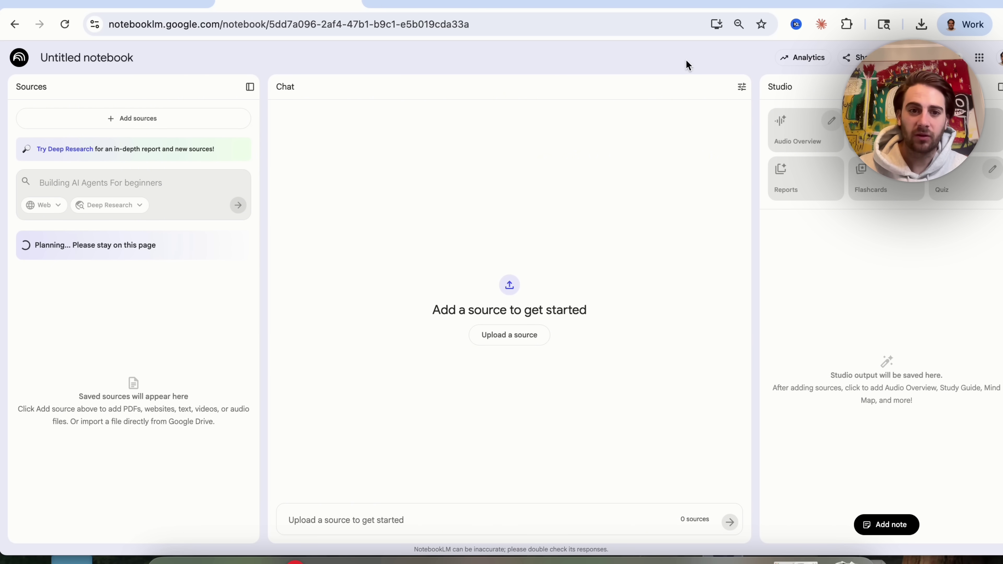
Open NotebookLM in a new browser tab with a fresh notebook
{"action": "left_click", "coordinate": [986, 2]}
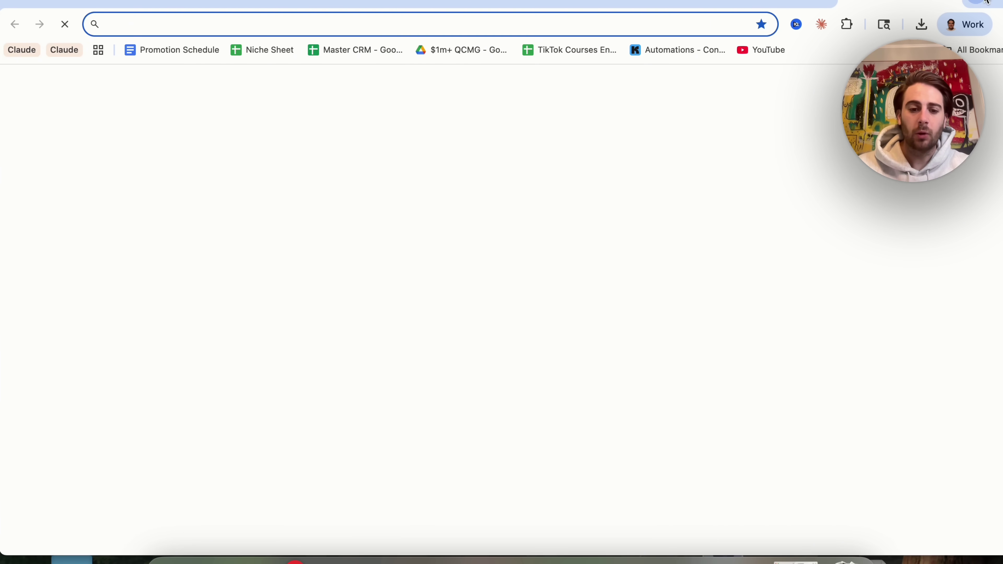
{"action": "type", "text": "noteb"}
{"action": "key", "text": "Return"}
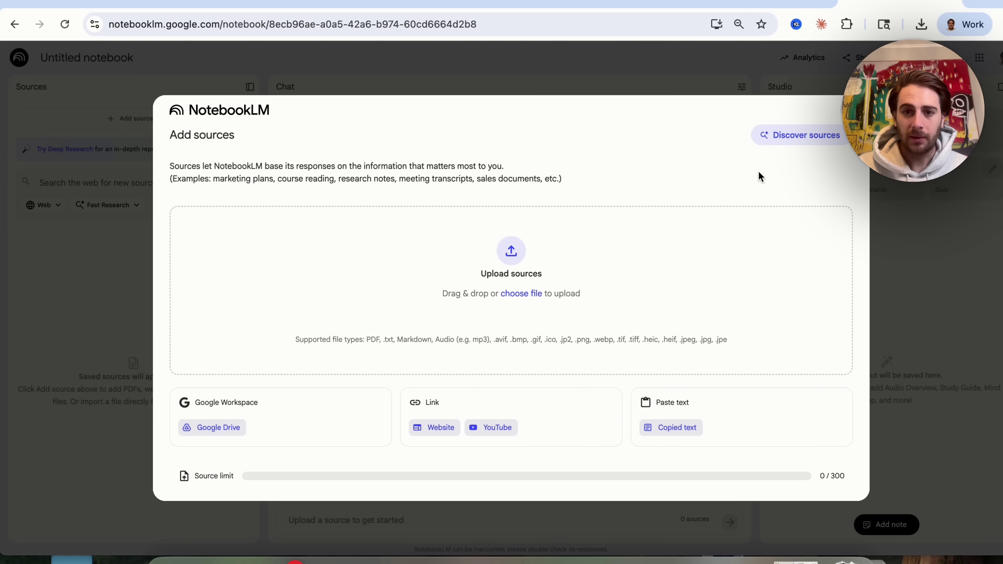
{"action": "key", "text": "Escape"}
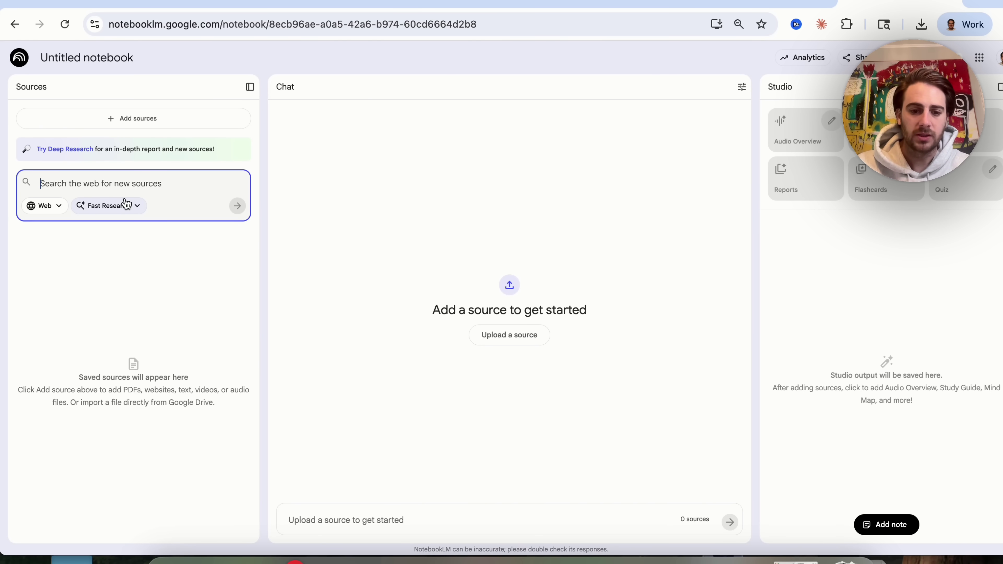
Run a Fast Research search for 'ai agents for beginners' and import its sources
{"action": "type", "text": "ai "}
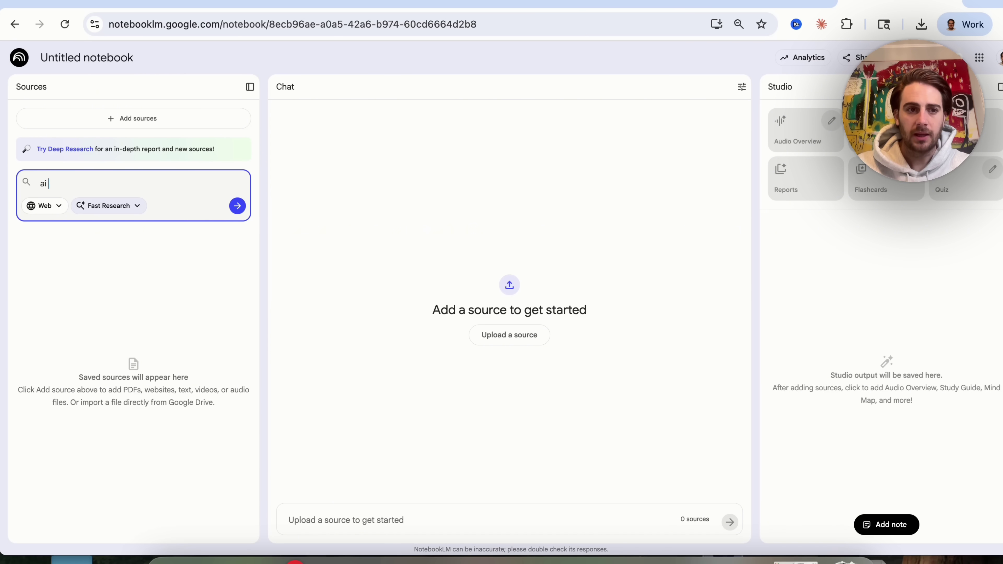
{"action": "type", "text": "agents for beginners"}
{"action": "key", "text": "Return"}
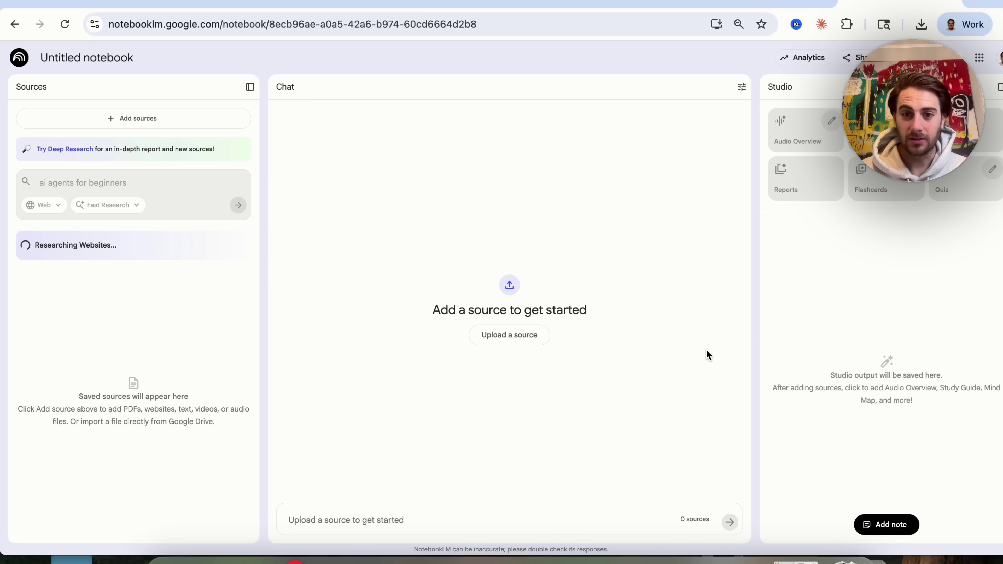
{"action": "key", "text": "ctrl+shift+Tab"}
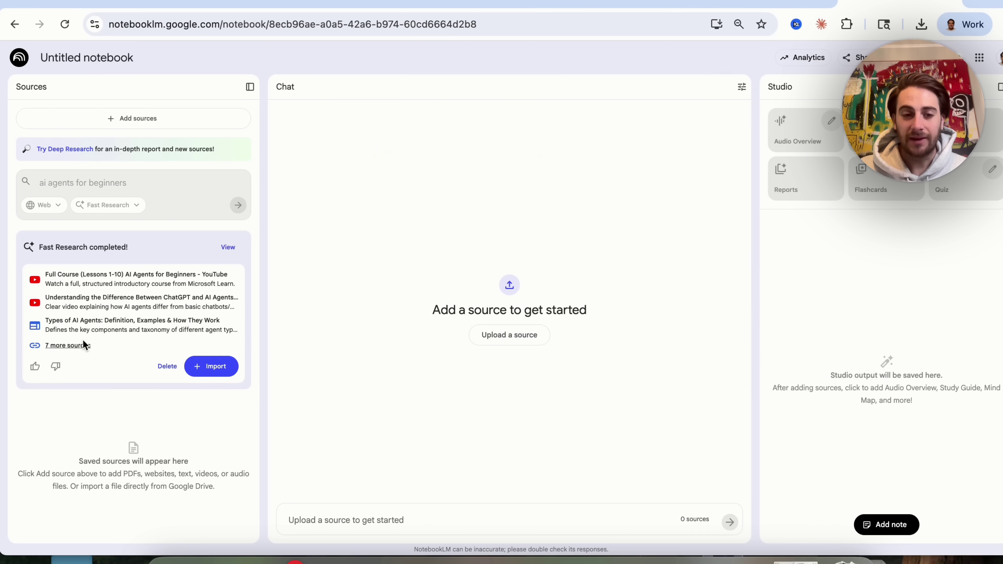
{"action": "left_click", "coordinate": [211, 365]}
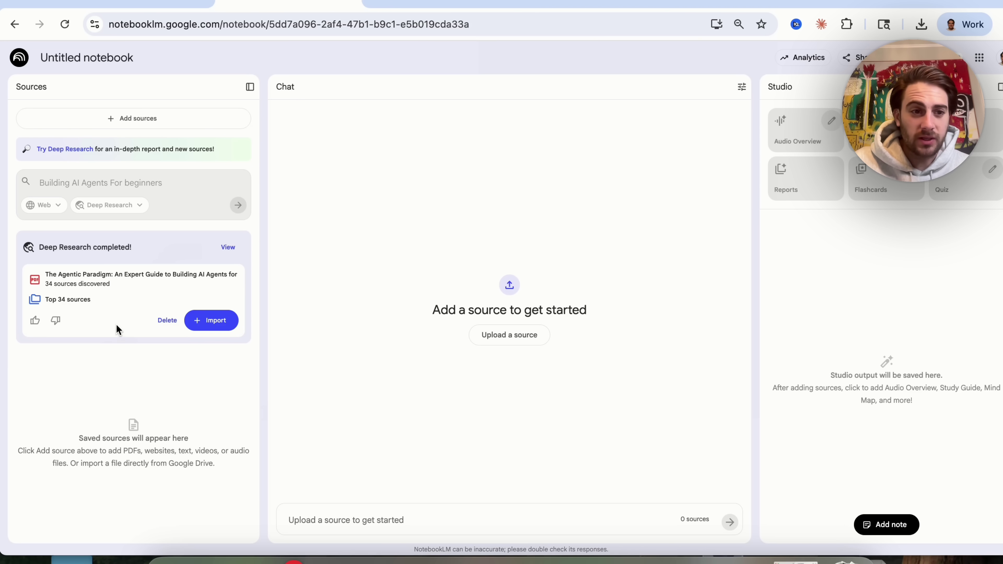
Review the 34 discovered sources and report preview, then import them all
{"action": "left_click", "coordinate": [61, 299]}
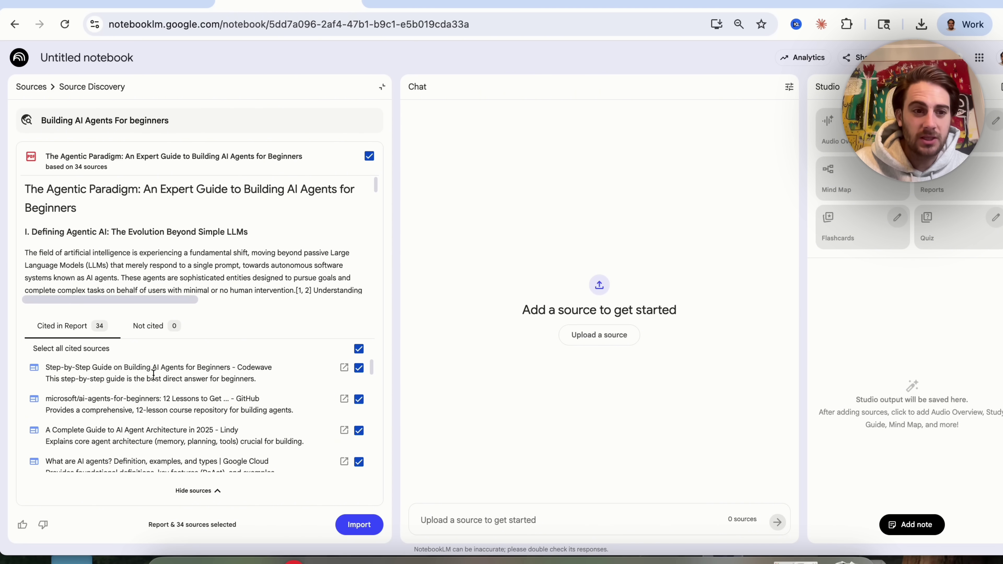
{"action": "scroll", "coordinate": [204, 223], "scroll_direction": "down", "scroll_amount": 2}
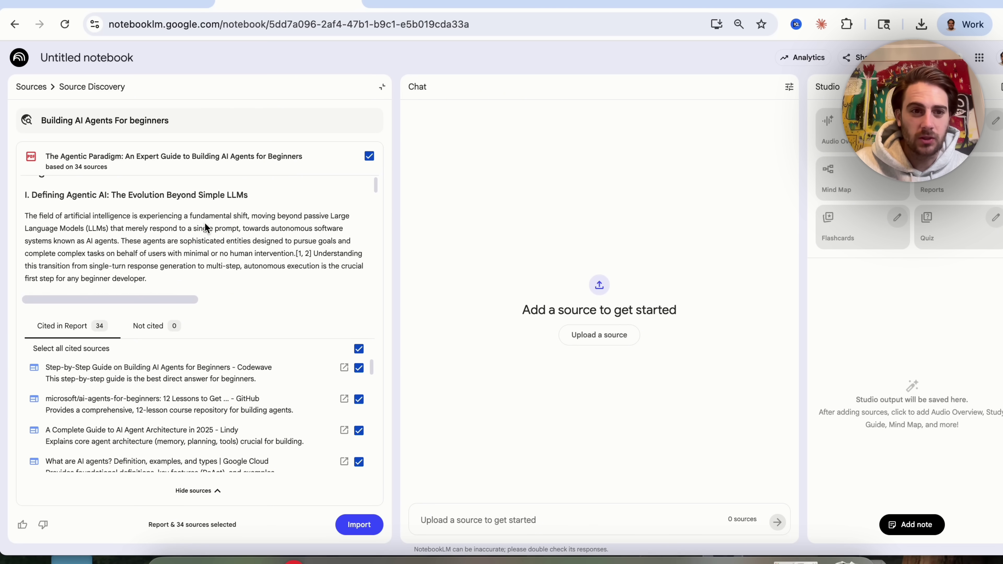
{"action": "scroll", "coordinate": [205, 223], "scroll_direction": "down", "scroll_amount": 10}
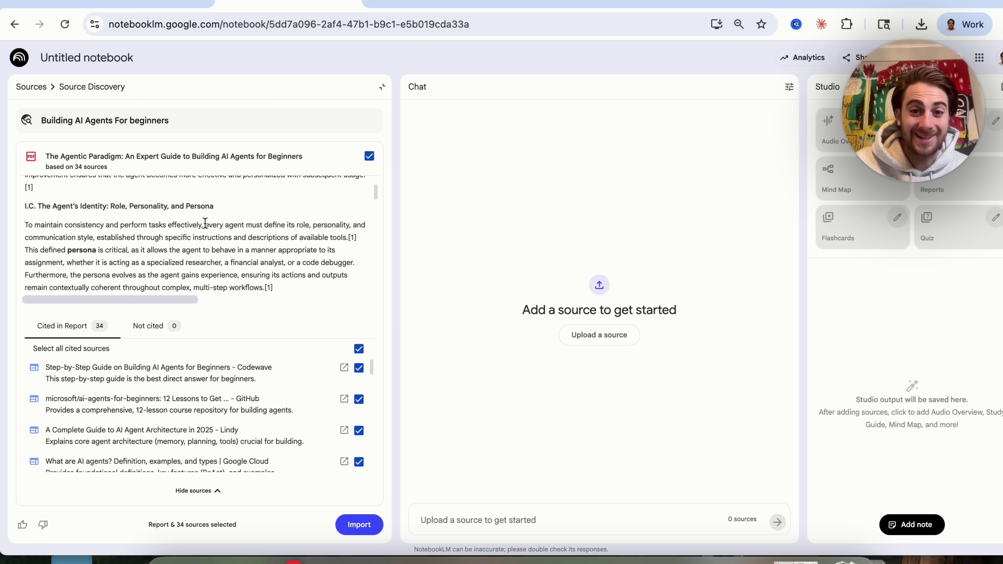
{"action": "scroll", "coordinate": [204, 223], "scroll_direction": "down", "scroll_amount": 10}
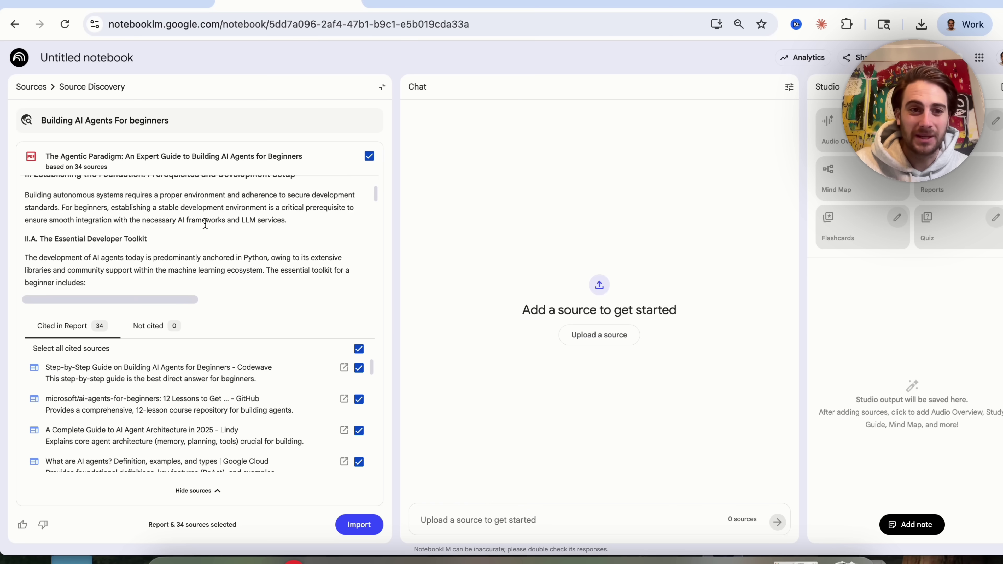
{"action": "left_click", "coordinate": [359, 525]}
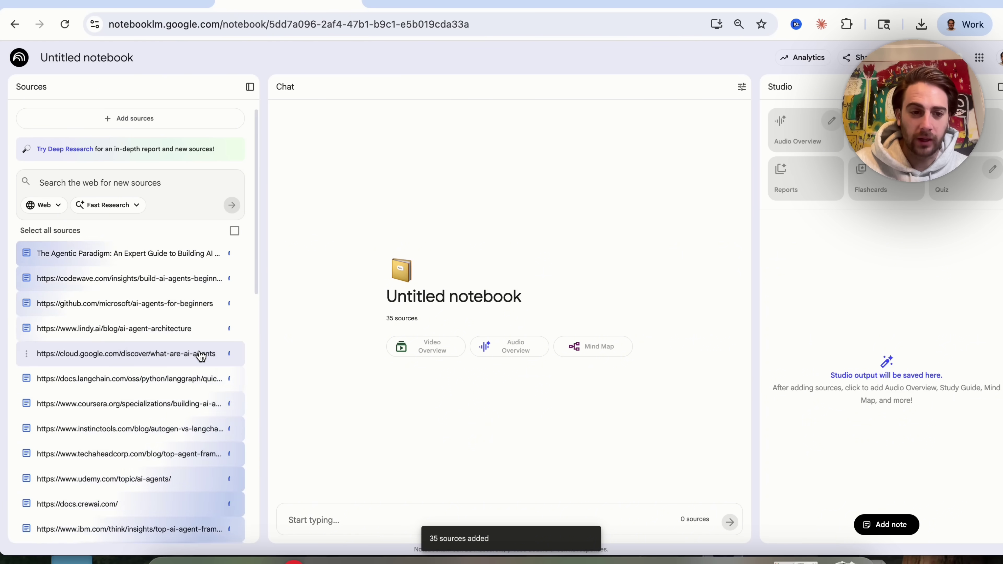
{"action": "scroll", "coordinate": [200, 355], "scroll_direction": "down", "scroll_amount": 15}
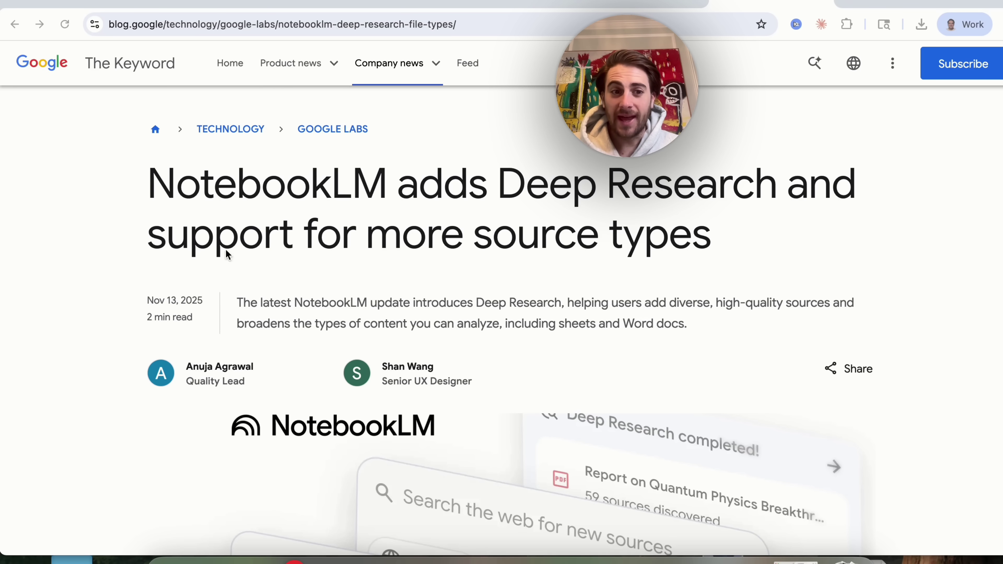
Read the new file types: Google Sheets, Drive URLs, images, Drive PDFs, and Word documents
{"action": "scroll", "coordinate": [338, 224], "scroll_direction": "down", "scroll_amount": 20}
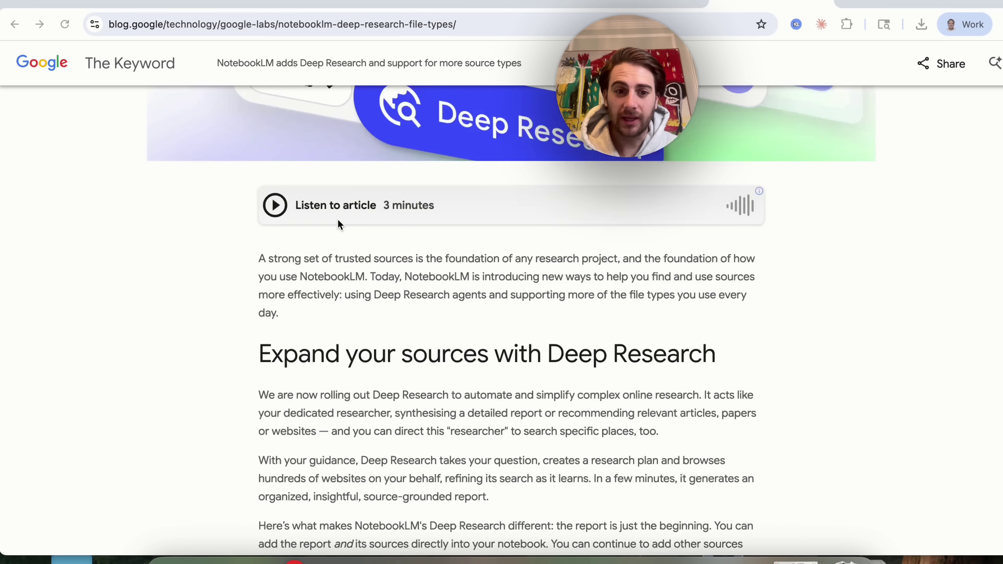
{"action": "scroll", "coordinate": [339, 225], "scroll_direction": "down", "scroll_amount": 6}
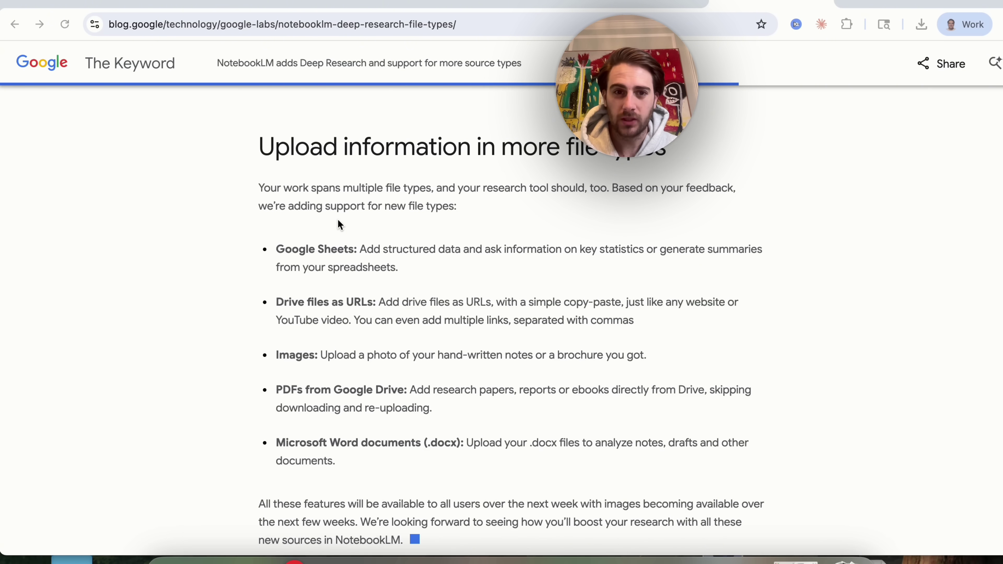
{"action": "triple_click", "coordinate": [267, 148]}
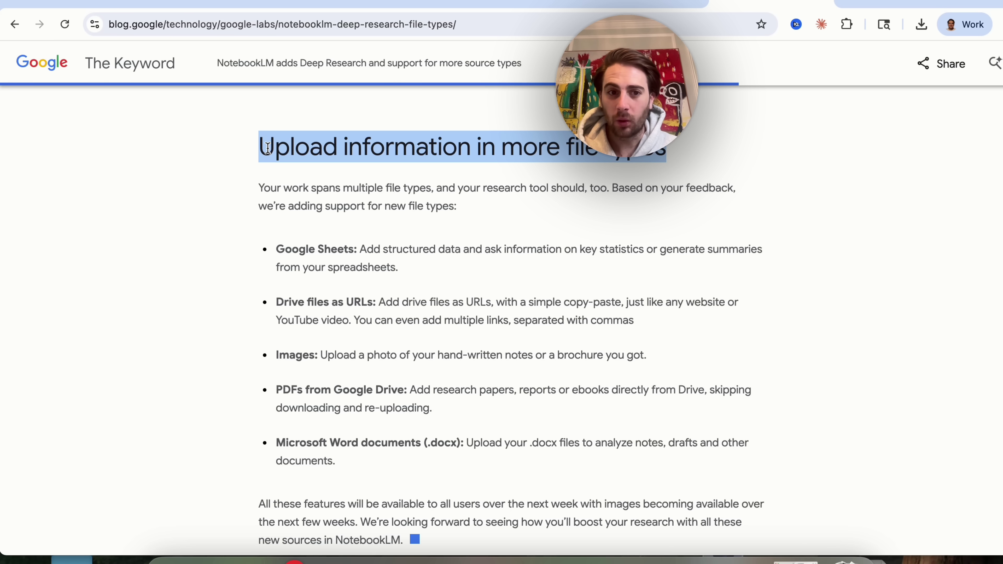
{"action": "triple_click", "coordinate": [341, 259]}
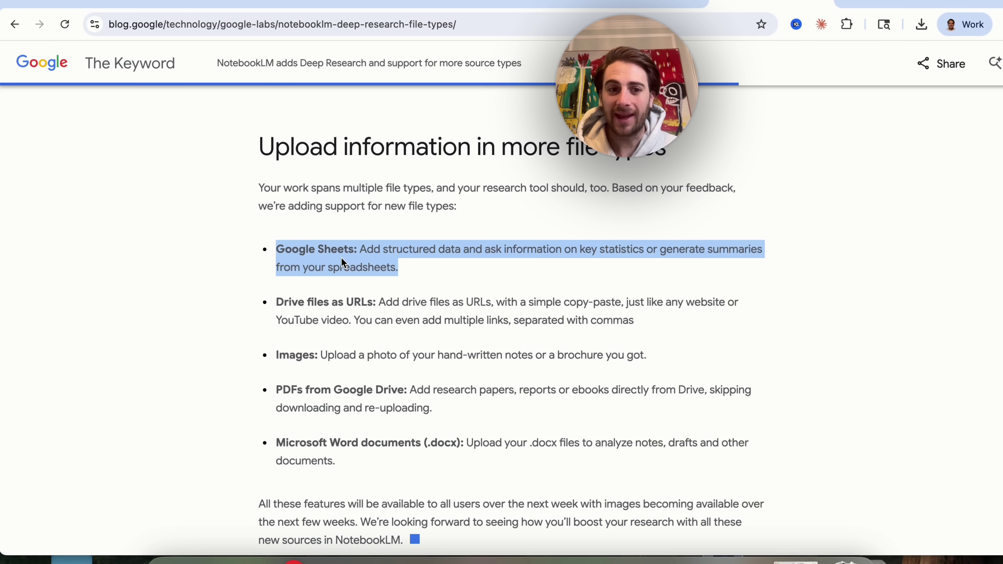
{"action": "triple_click", "coordinate": [332, 316]}
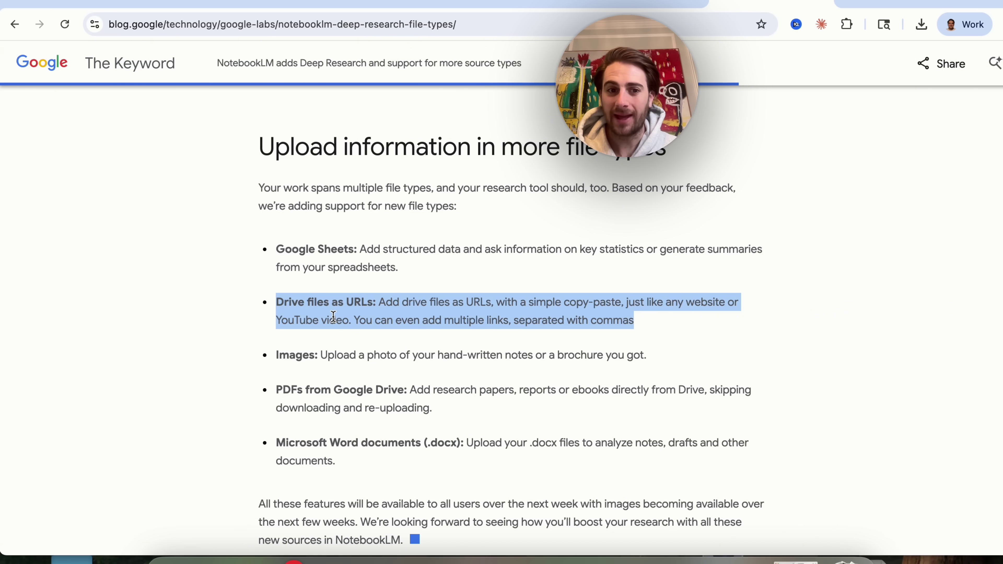
{"action": "triple_click", "coordinate": [332, 360]}
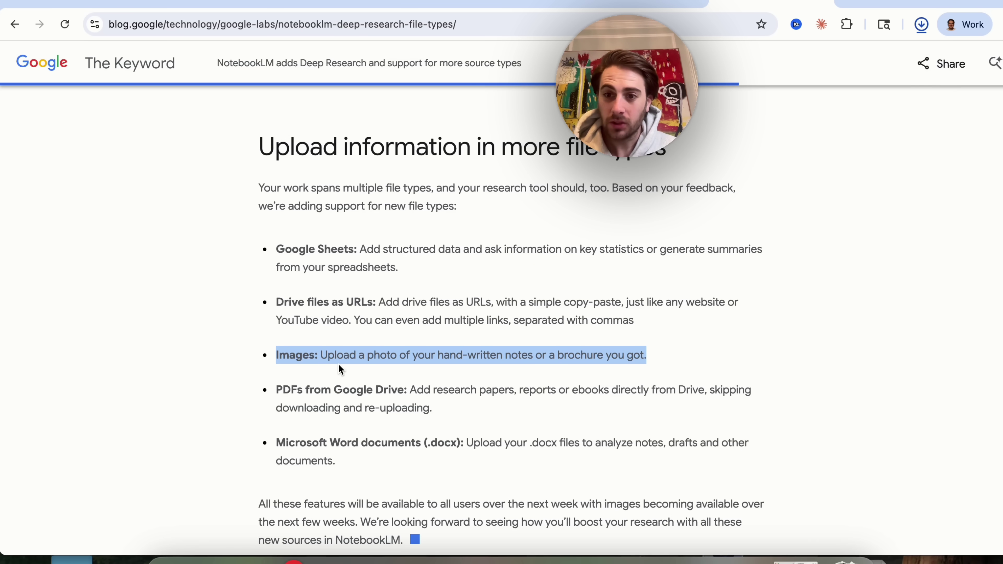
{"action": "triple_click", "coordinate": [333, 398]}
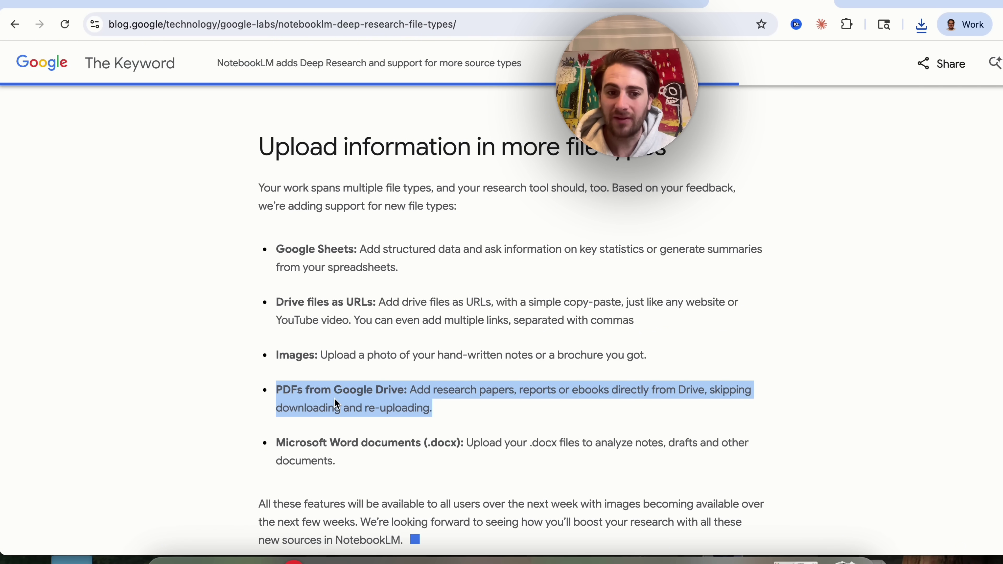
{"action": "scroll", "coordinate": [333, 397], "scroll_direction": "down", "scroll_amount": 2}
{"action": "triple_click", "coordinate": [333, 398]}
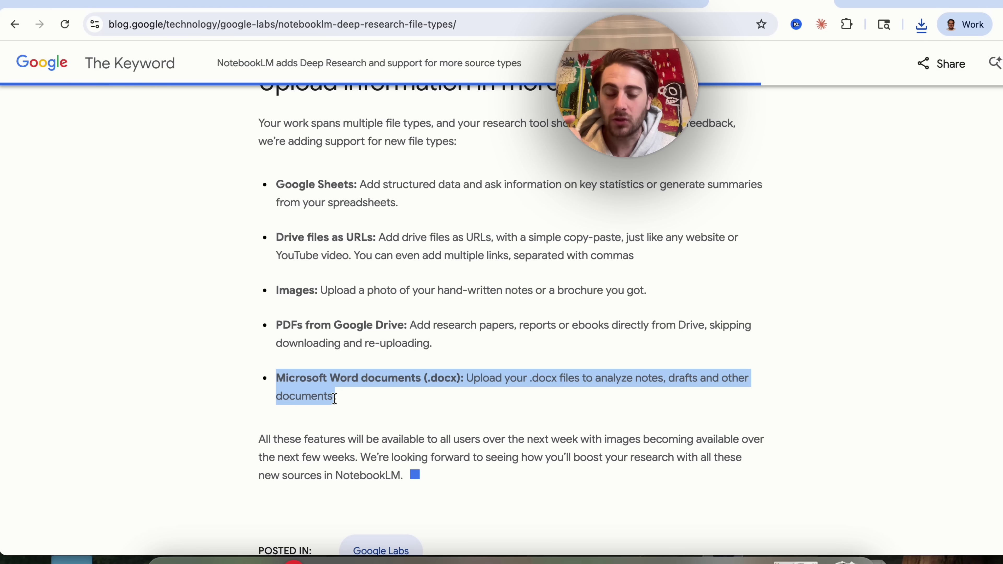
{"action": "scroll", "coordinate": [335, 398], "scroll_direction": "up", "scroll_amount": 15}
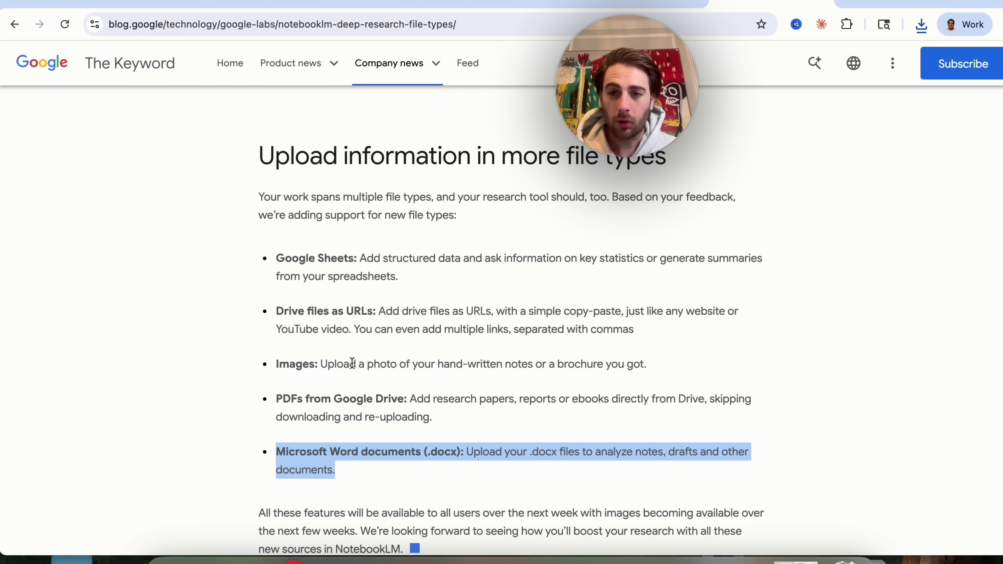
{"action": "scroll", "coordinate": [353, 369], "scroll_direction": "up", "scroll_amount": 10}
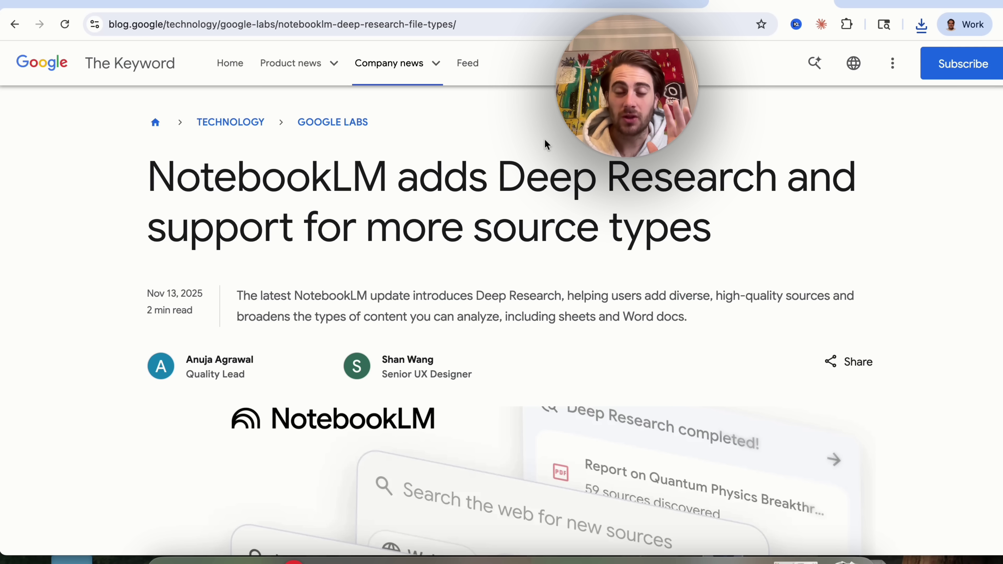
Navigate the browser to notebooklm.google.com via the address bar
{"action": "key", "text": "super+l"}
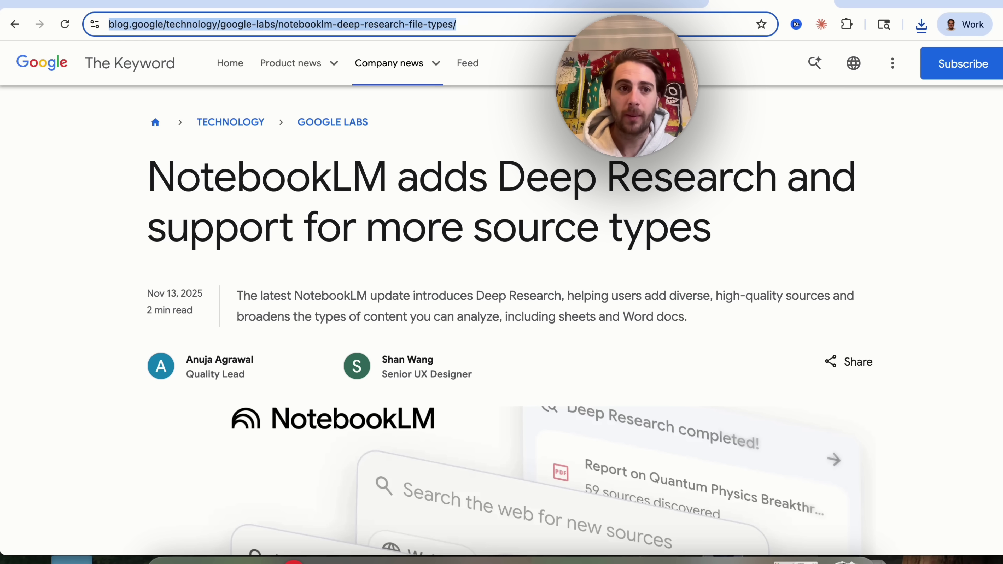
{"action": "type", "text": "notebooklm.google.com"}
{"action": "key", "text": "Return"}
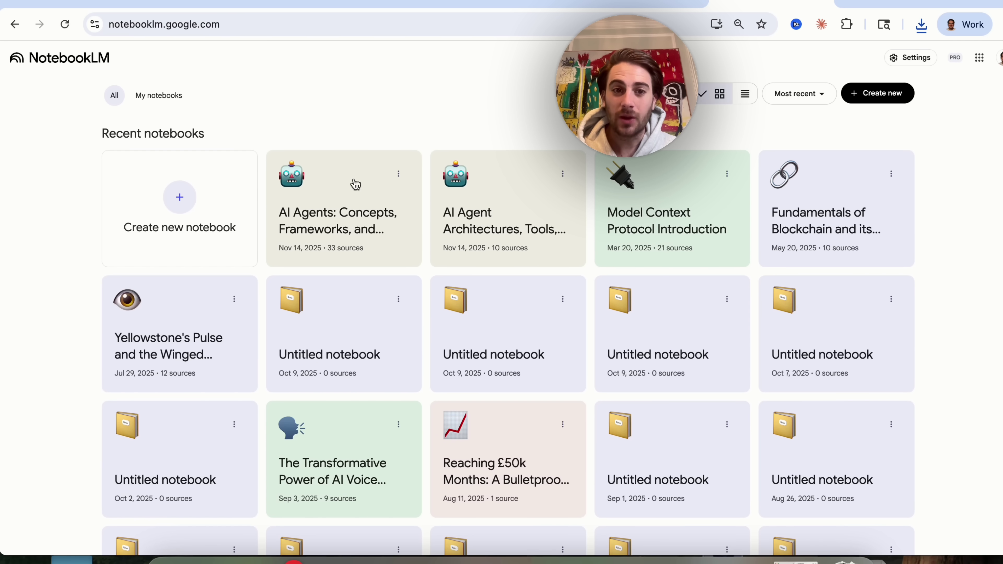
Open the AI Agents notebook and preview Brief, Critique and Debate audio formats without generating
{"action": "left_click", "coordinate": [355, 184]}
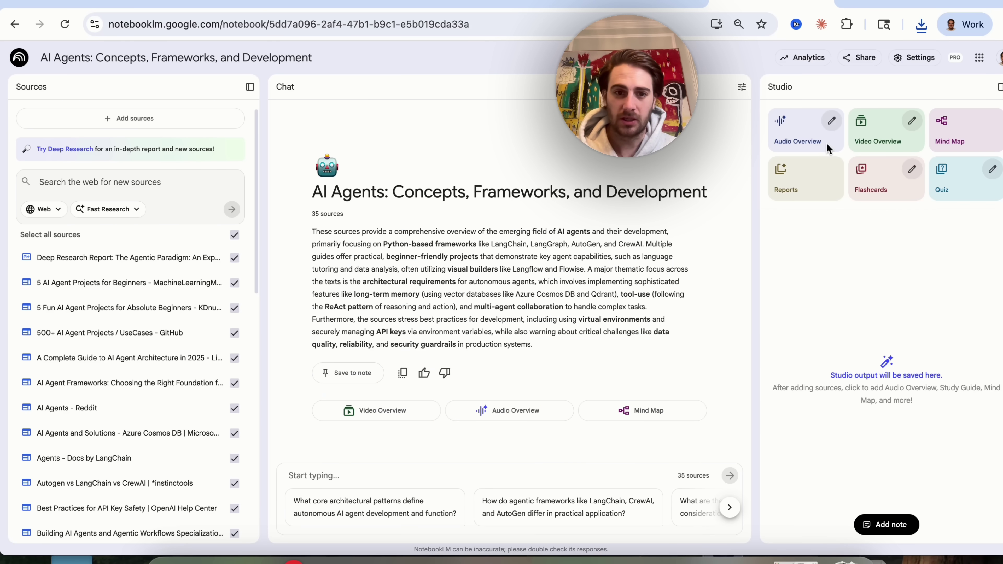
{"action": "left_click", "coordinate": [829, 121]}
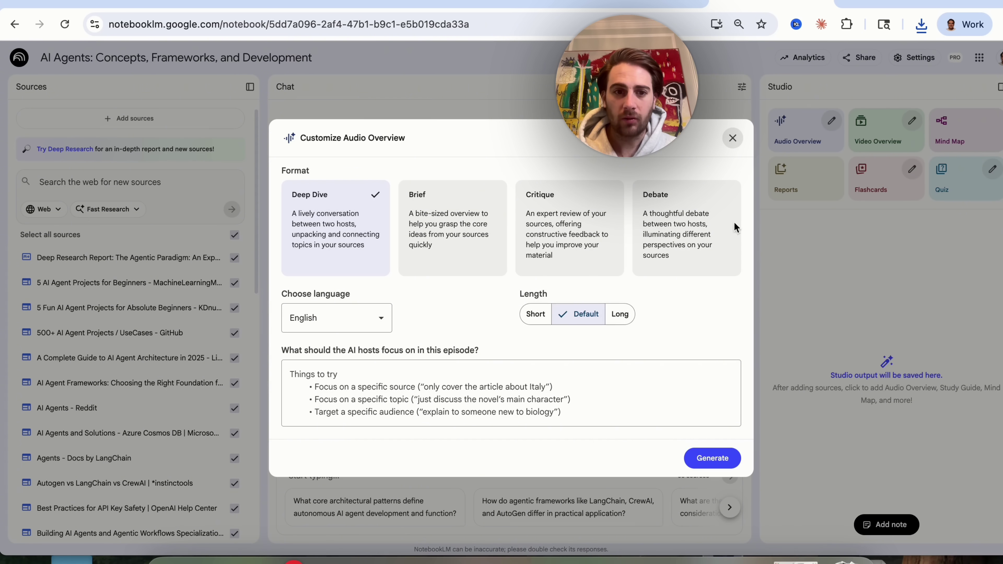
{"action": "left_click", "coordinate": [435, 403]}
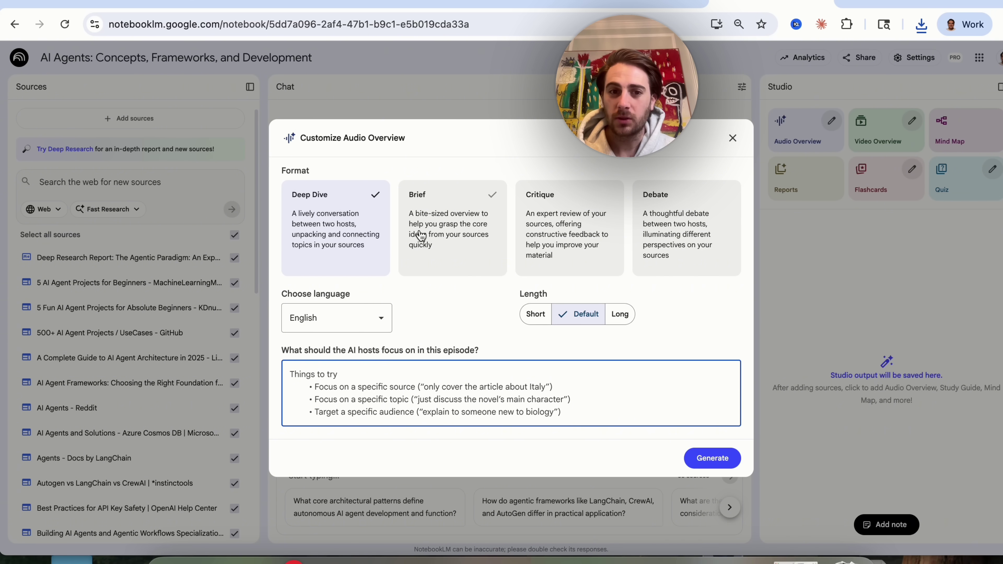
{"action": "left_click", "coordinate": [439, 248]}
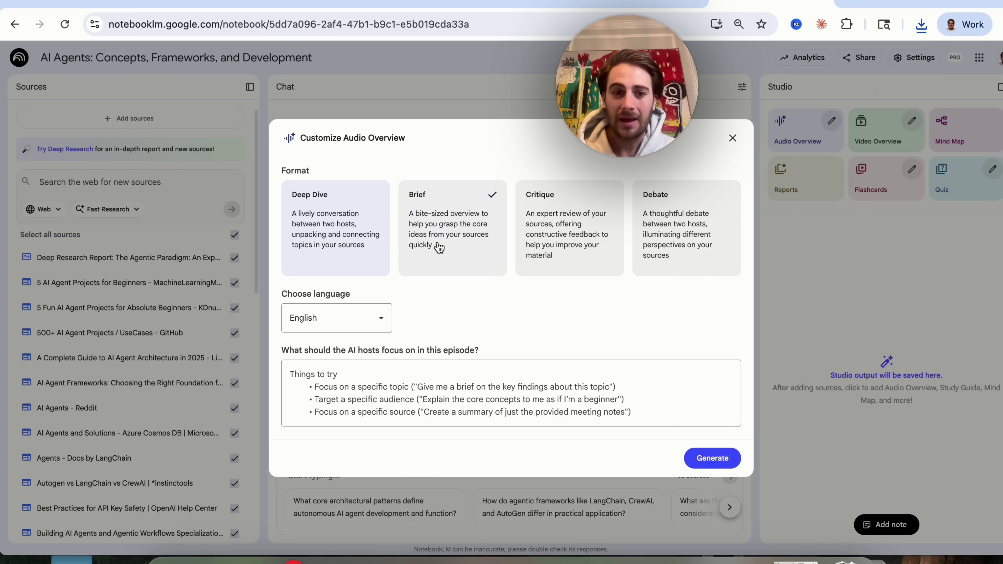
{"action": "left_click", "coordinate": [567, 216]}
{"action": "left_click", "coordinate": [688, 203]}
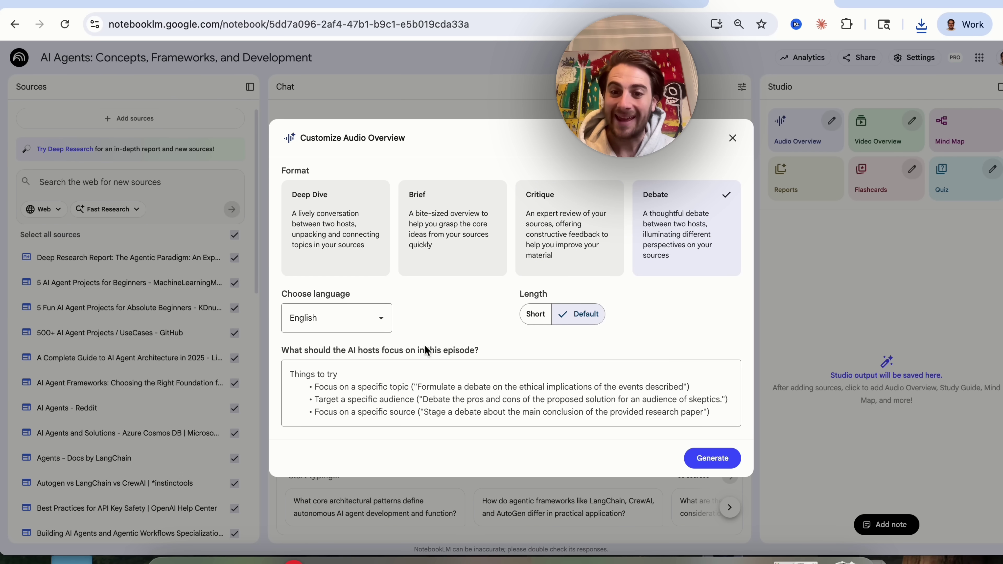
{"action": "left_click", "coordinate": [732, 138]}
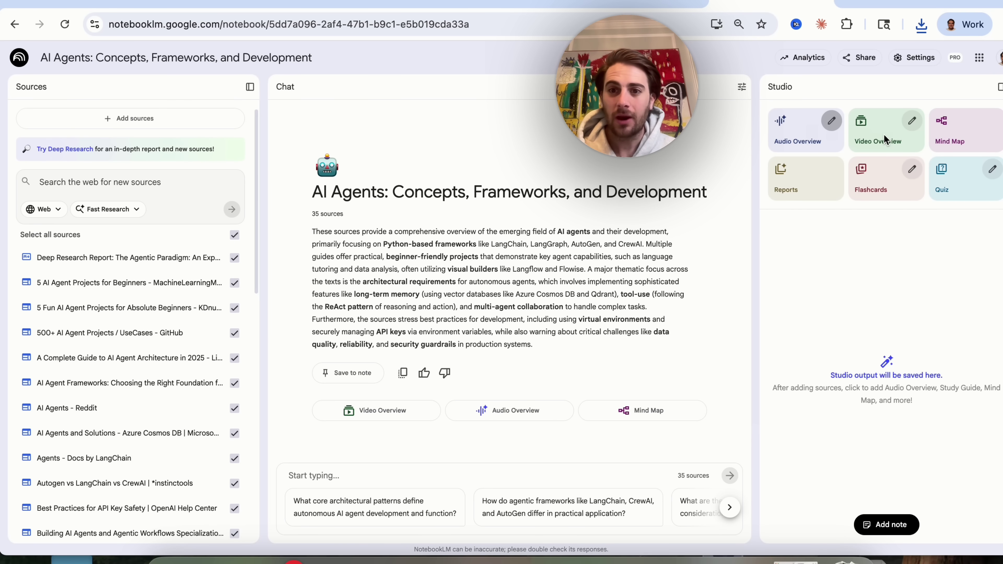
{"action": "left_click", "coordinate": [912, 121]}
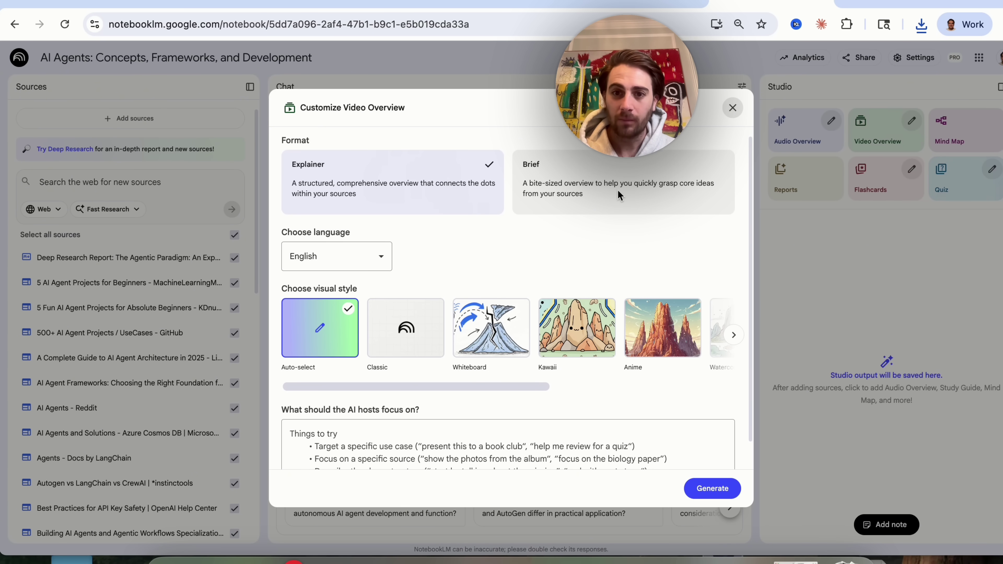
{"action": "scroll", "coordinate": [590, 290], "scroll_direction": "down", "scroll_amount": 1}
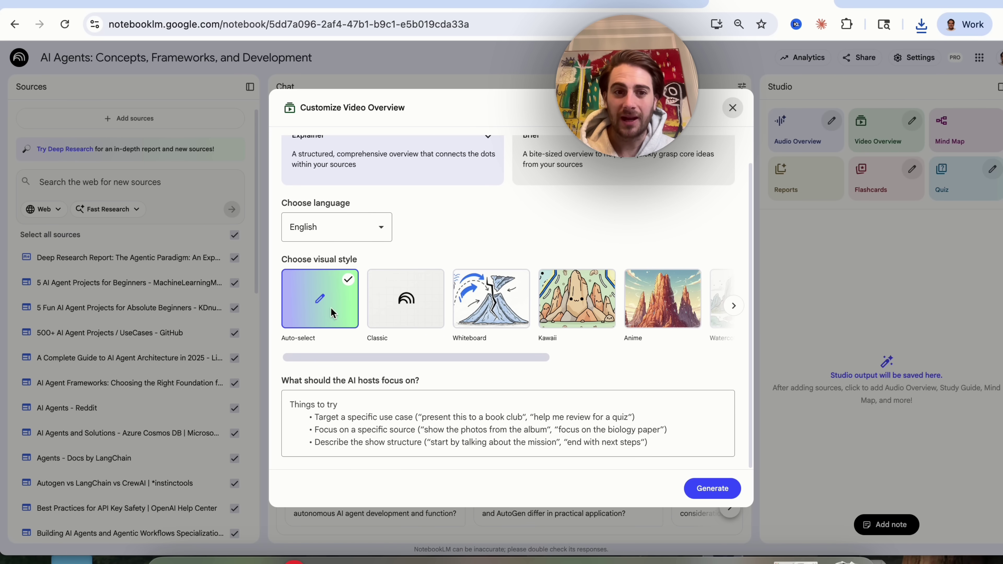
{"action": "scroll", "coordinate": [410, 310], "scroll_direction": "right", "scroll_amount": 5}
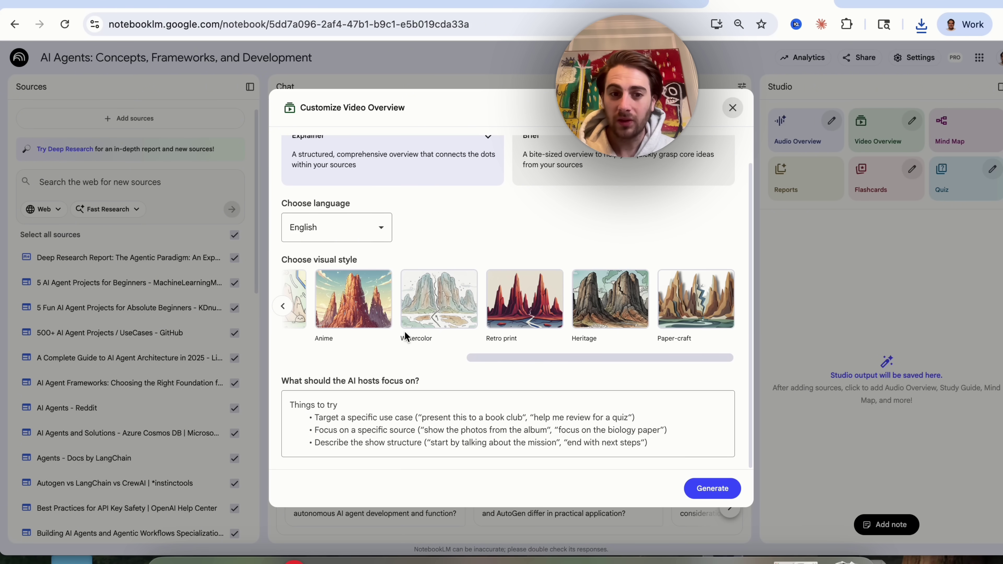
{"action": "left_click", "coordinate": [386, 416]}
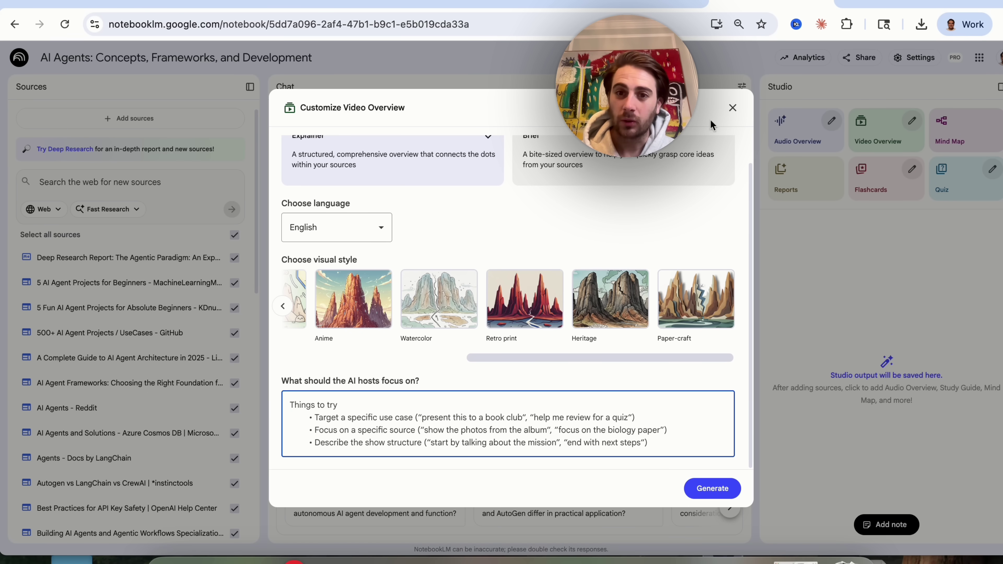
{"action": "left_click", "coordinate": [732, 108]}
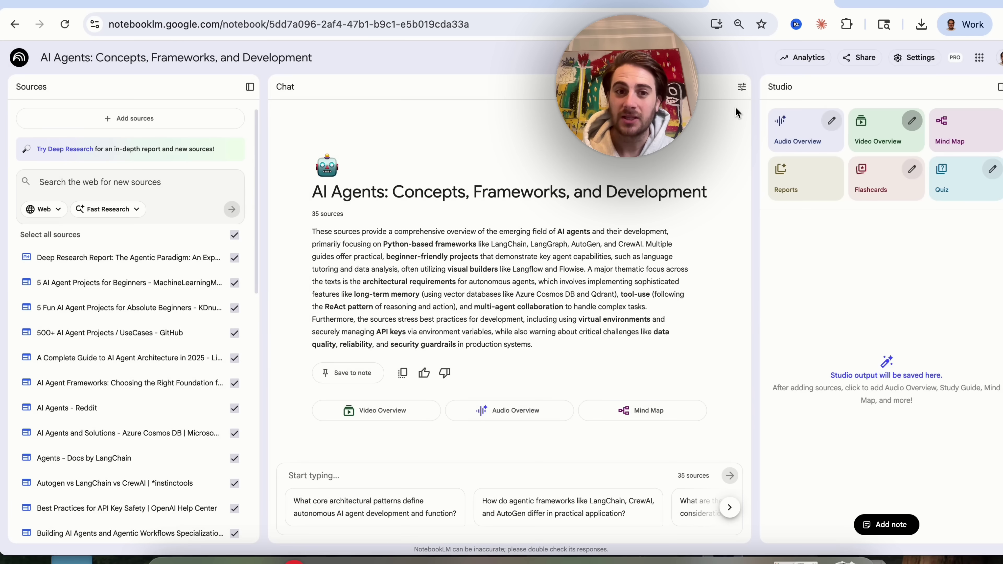
{"action": "left_click", "coordinate": [738, 88]}
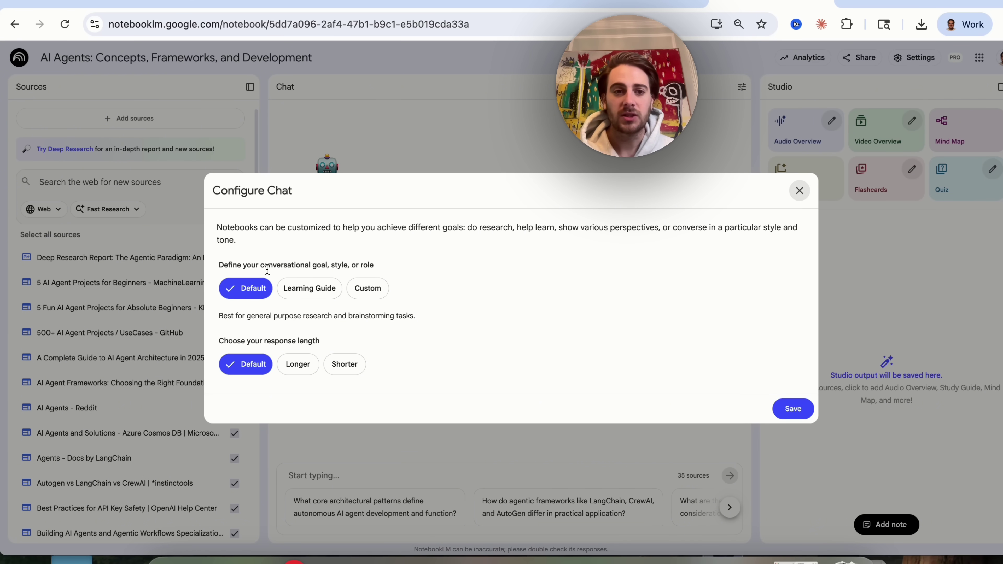
{"action": "scroll", "coordinate": [267, 270], "scroll_direction": "up", "scroll_amount": 5}
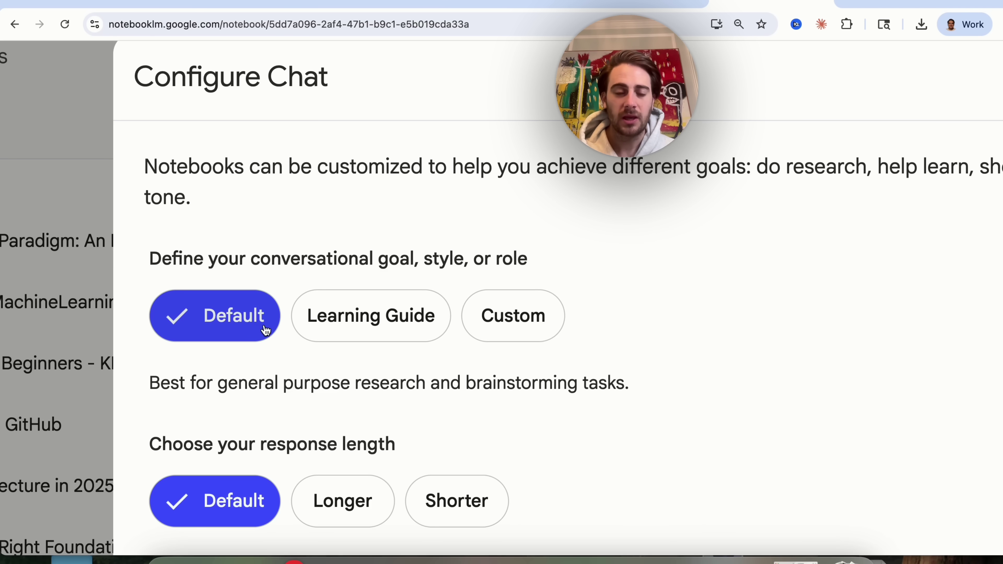
{"action": "left_click", "coordinate": [347, 327]}
{"action": "left_click", "coordinate": [509, 314]}
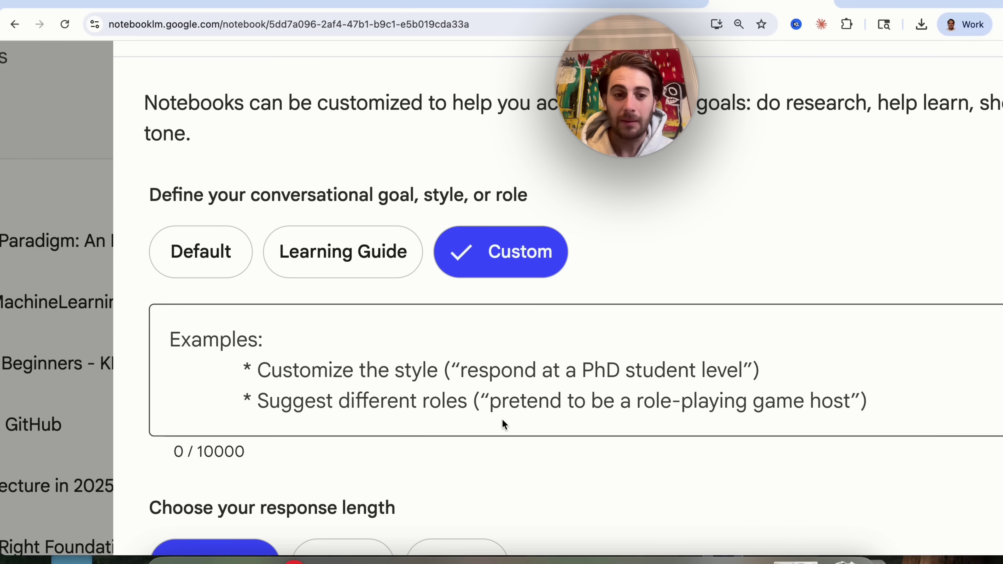
{"action": "key", "text": "super+minus"}
{"action": "scroll", "coordinate": [501, 419], "scroll_direction": "down", "scroll_amount": 2}
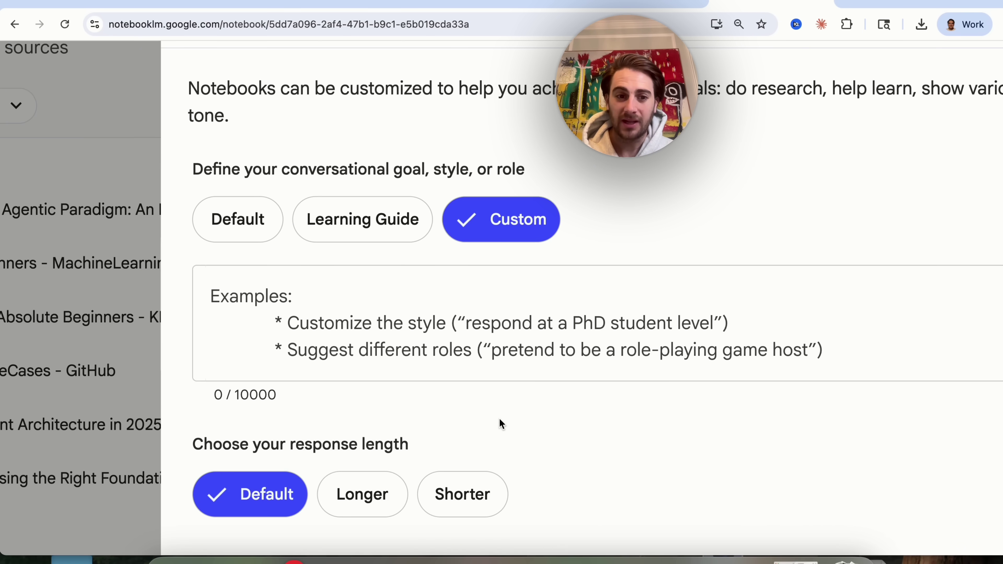
{"action": "key", "text": "super+0"}
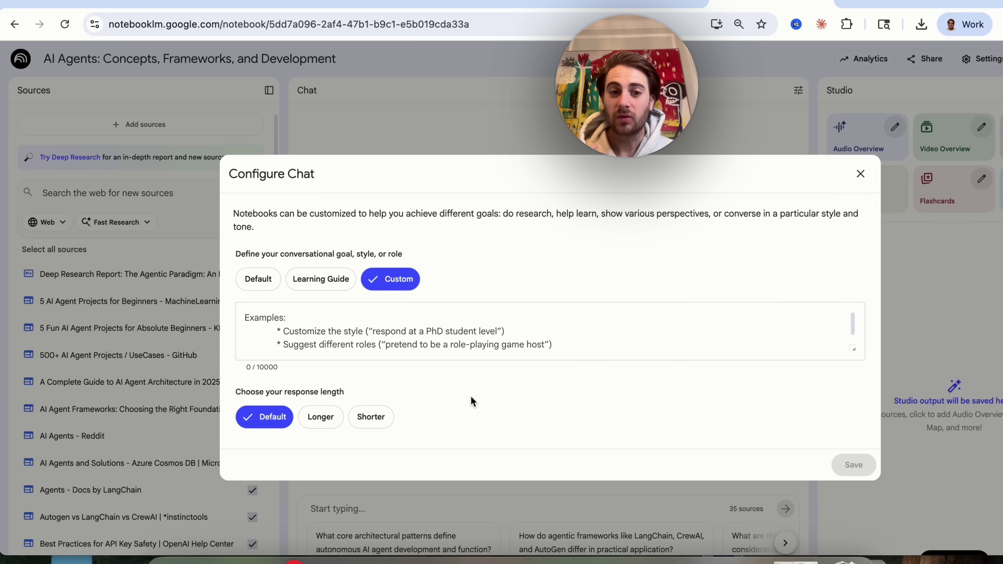
{"action": "left_click", "coordinate": [379, 415]}
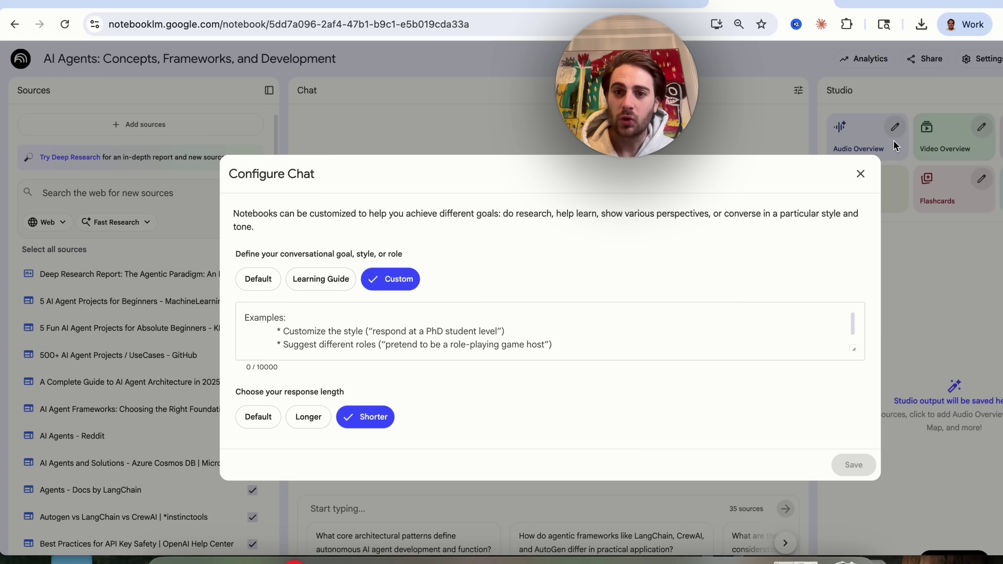
{"action": "left_click", "coordinate": [860, 174]}
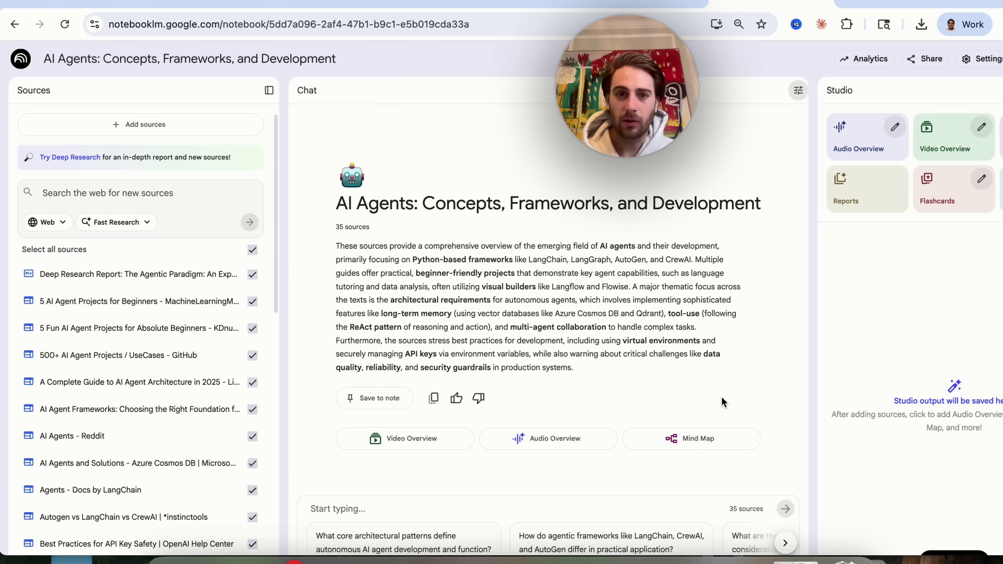
Zoom the page out and go to flows.workspace.google.com by typing 'work' in the address bar
{"action": "key", "text": "super+minus"}
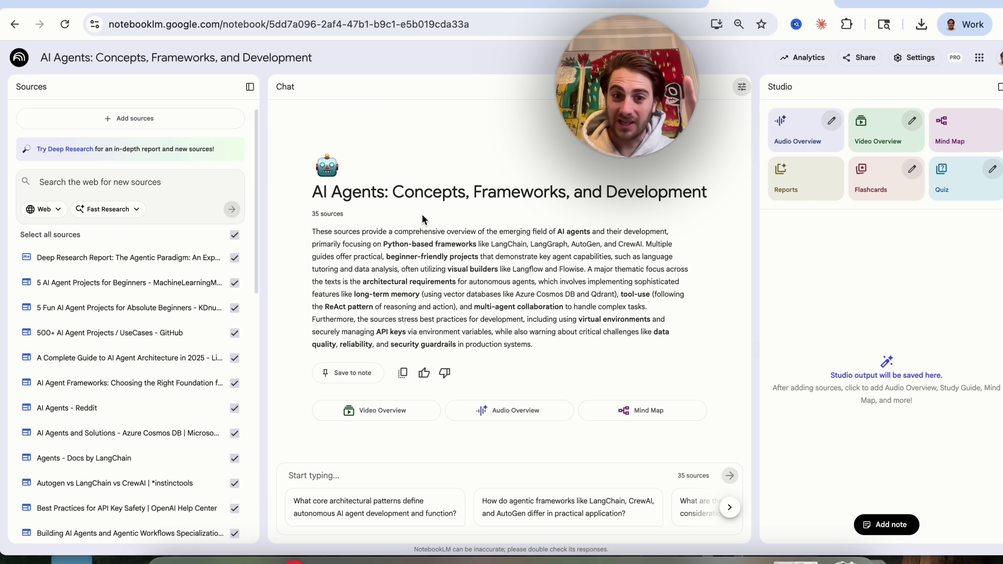
{"action": "left_click", "coordinate": [330, 26]}
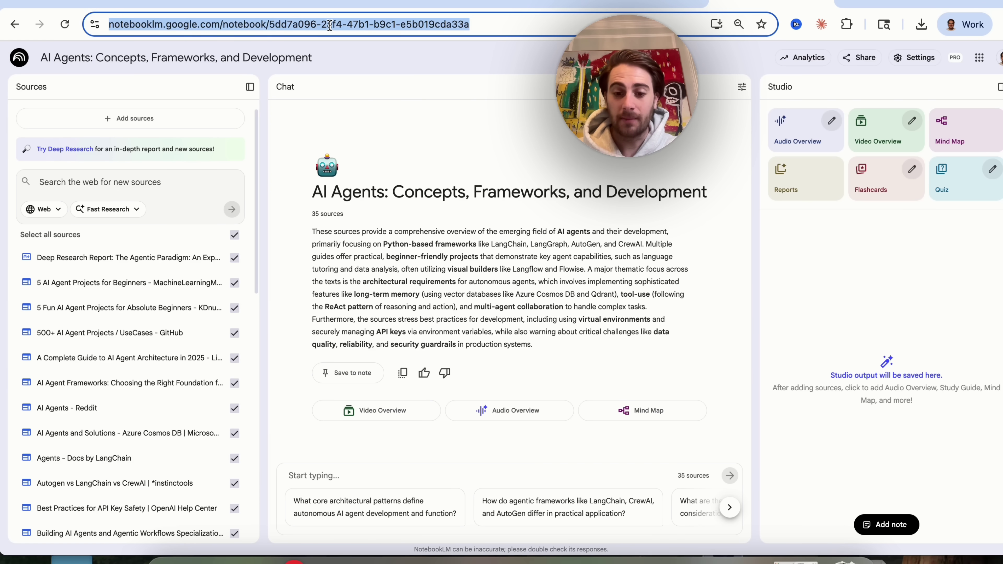
{"action": "type", "text": "work"}
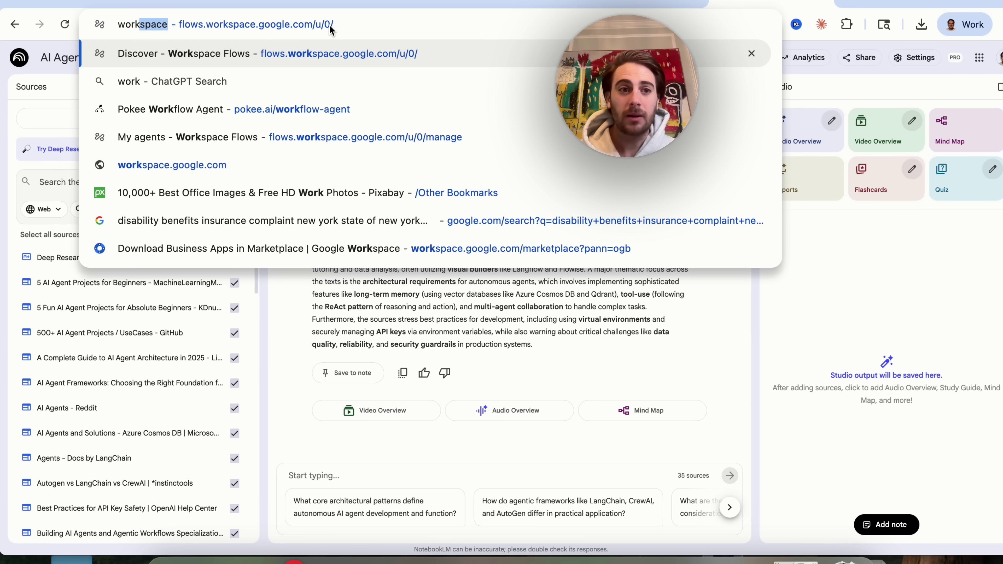
{"action": "key", "text": "Return"}
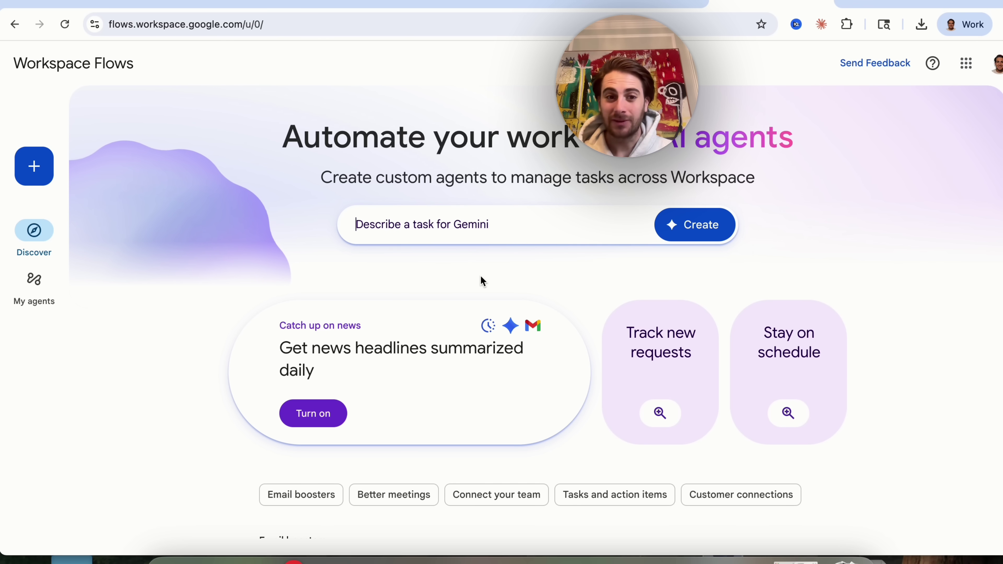
Create a new agent that starts on a schedule and return to the agents list
{"action": "left_click", "coordinate": [38, 168]}
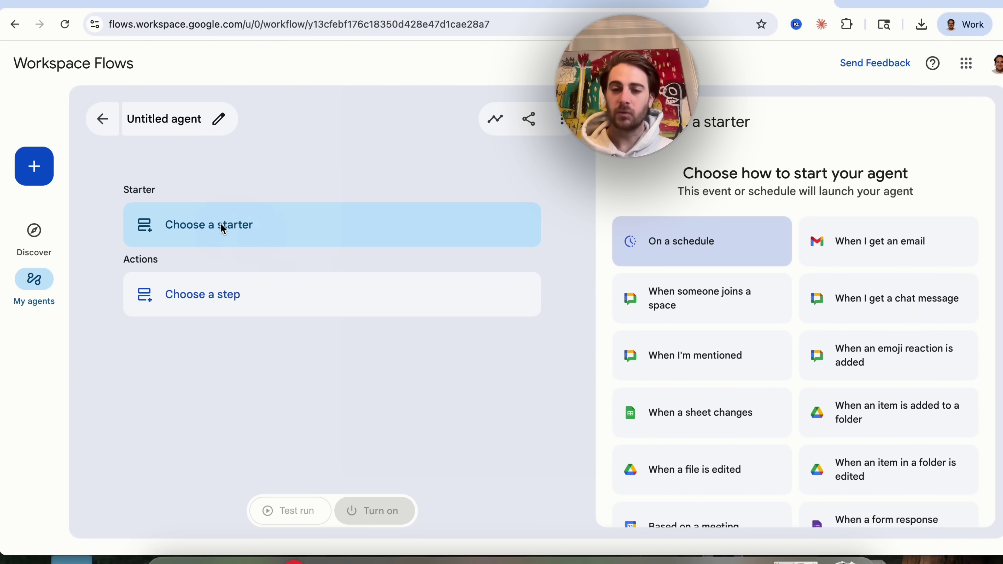
{"action": "left_click", "coordinate": [701, 249]}
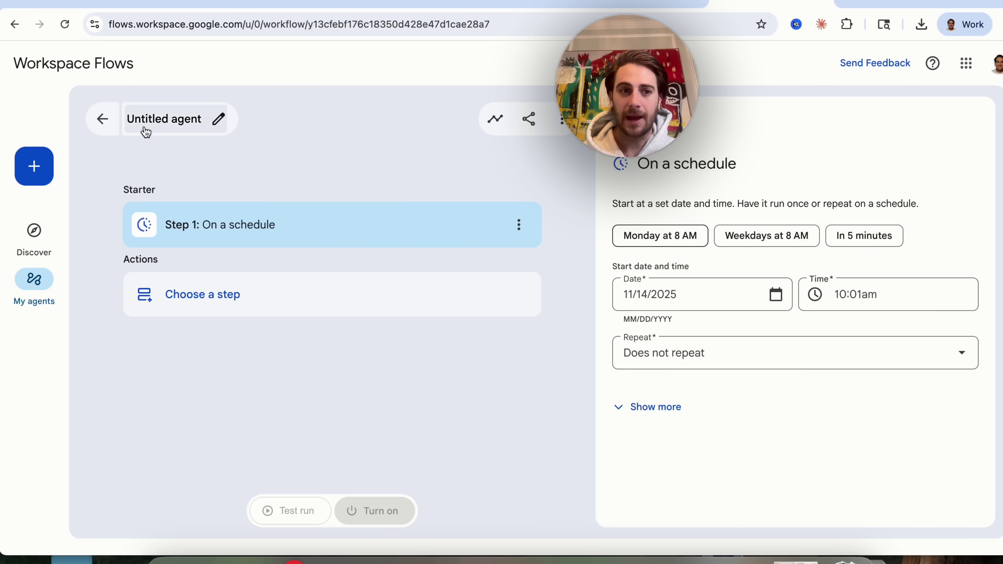
{"action": "left_click", "coordinate": [102, 121]}
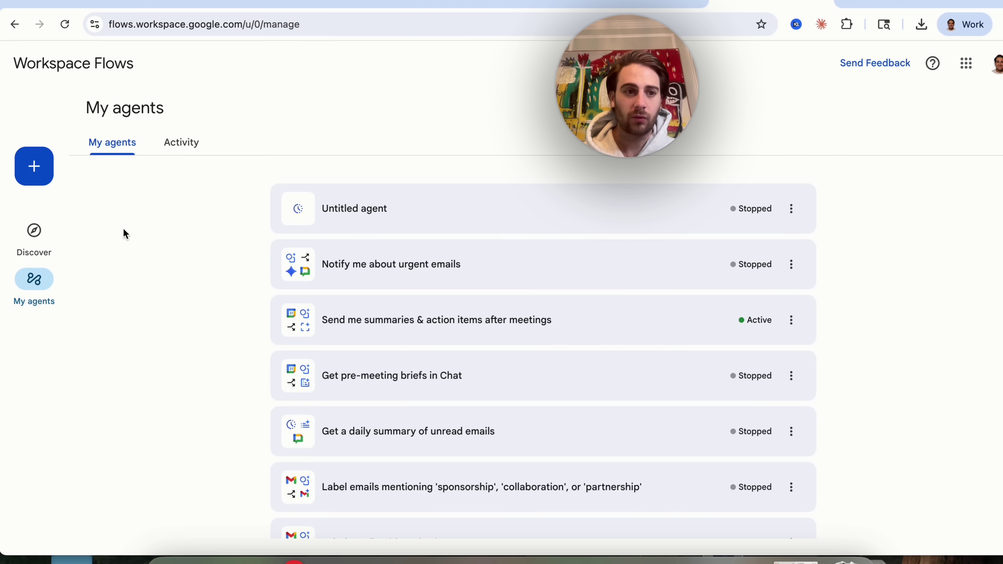
Give the Untitled agent a 'When a sheet changes' starter and return to My agents
{"action": "left_click", "coordinate": [468, 221]}
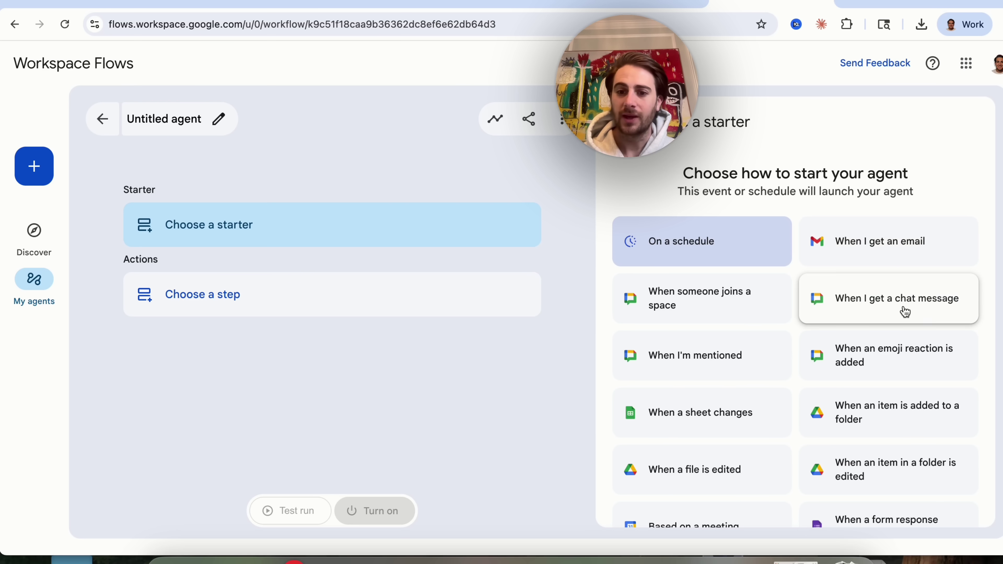
{"action": "scroll", "coordinate": [904, 312], "scroll_direction": "down", "scroll_amount": 1}
{"action": "scroll", "coordinate": [904, 312], "scroll_direction": "down", "scroll_amount": 1}
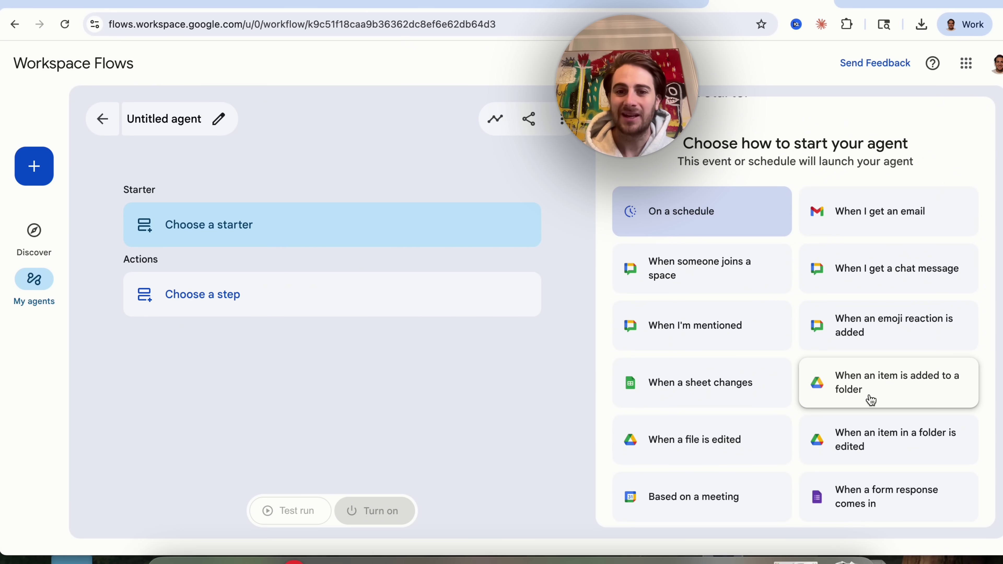
{"action": "left_click", "coordinate": [761, 391]}
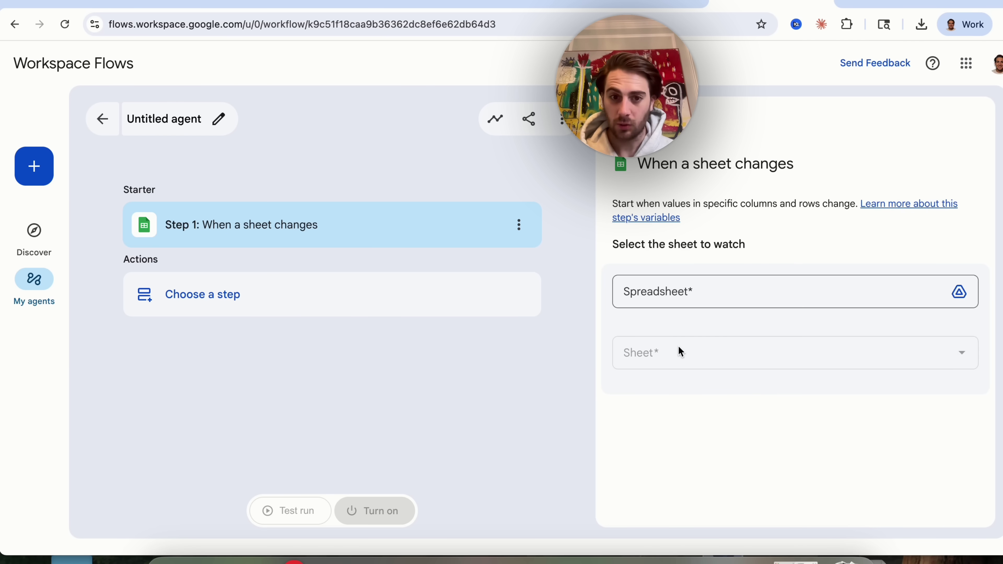
{"action": "left_click", "coordinate": [101, 118]}
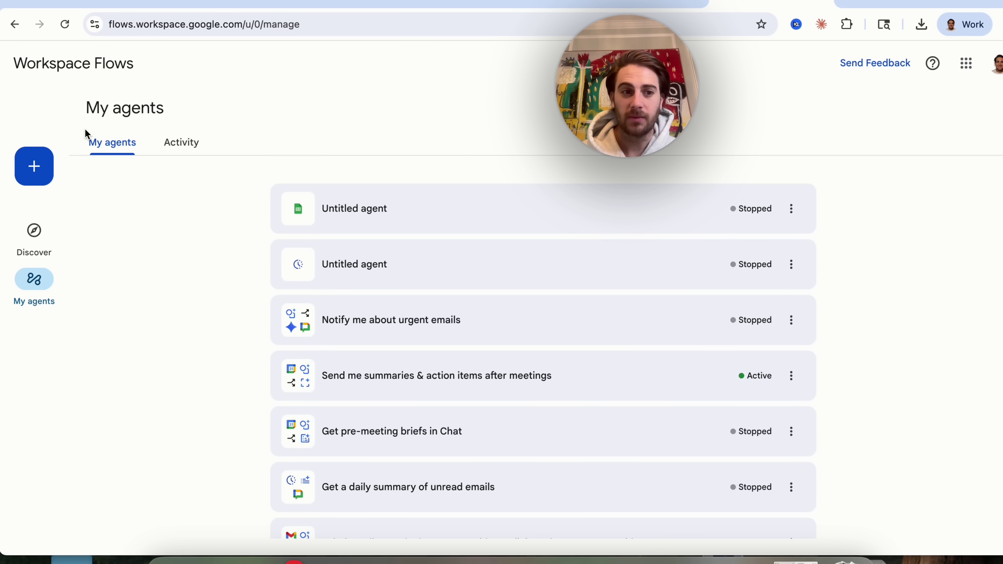
Open the 'Get a daily summary of unread emails' template from Discover
{"action": "left_click", "coordinate": [40, 232]}
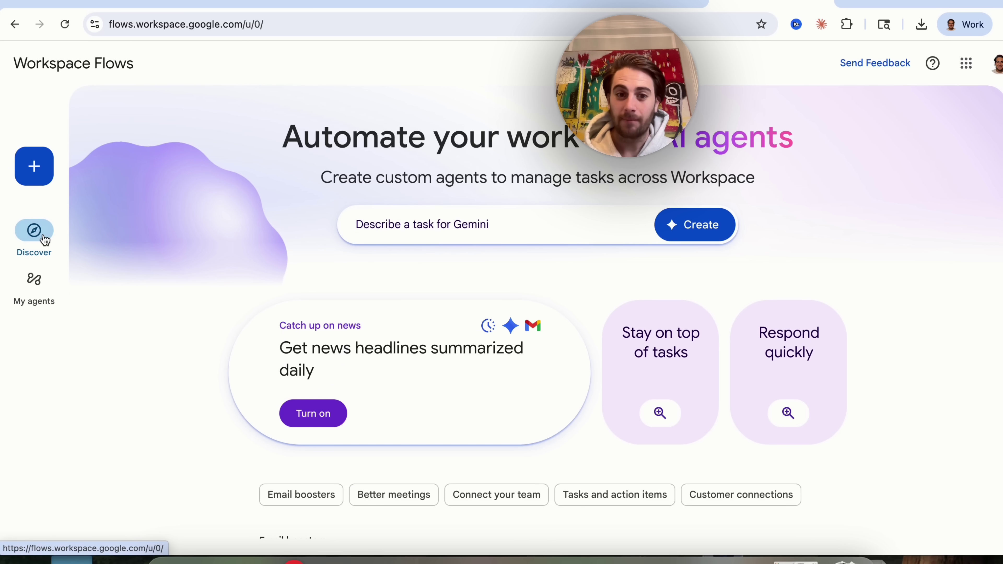
{"action": "scroll", "coordinate": [190, 380], "scroll_direction": "down", "scroll_amount": 10}
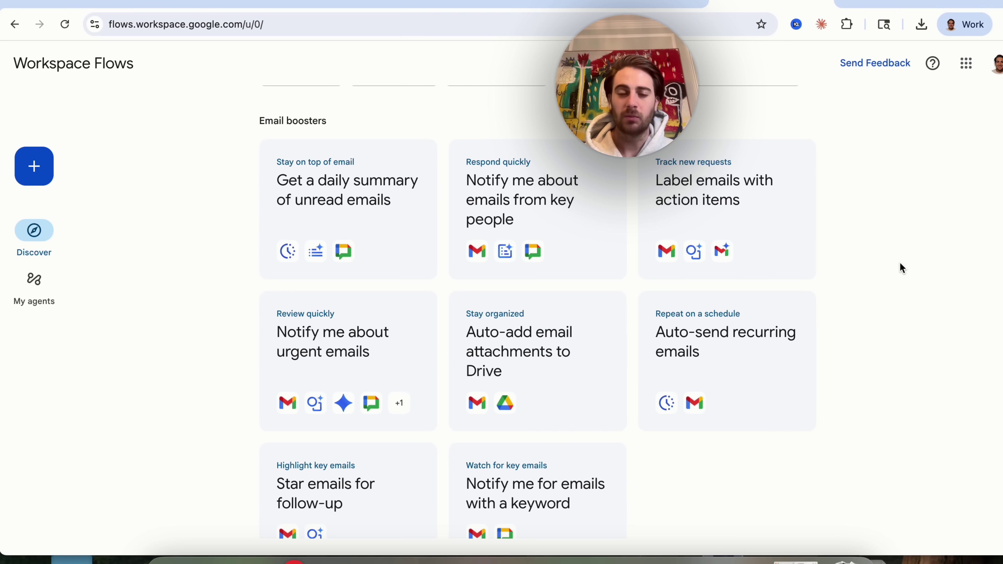
{"action": "left_click", "coordinate": [361, 205]}
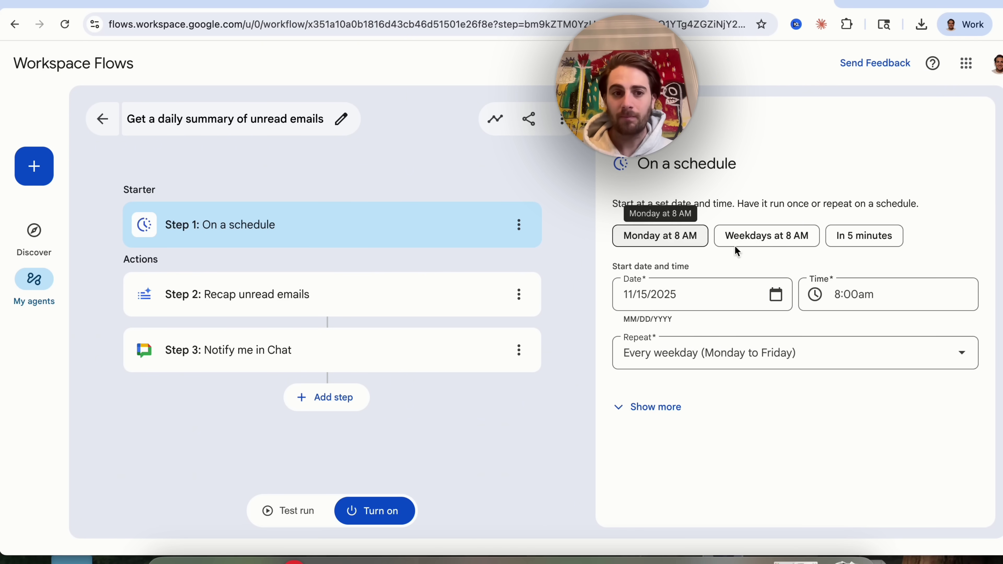
Inspect the Recap unread emails and Notify me in Chat step settings, then start a new agent
{"action": "left_click", "coordinate": [297, 299]}
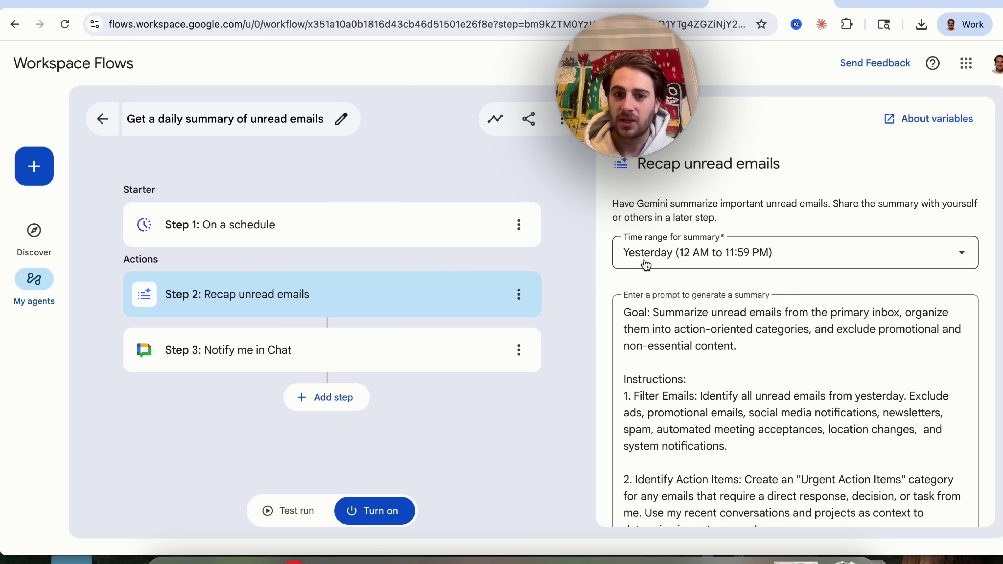
{"action": "scroll", "coordinate": [646, 264], "scroll_direction": "down", "scroll_amount": 5}
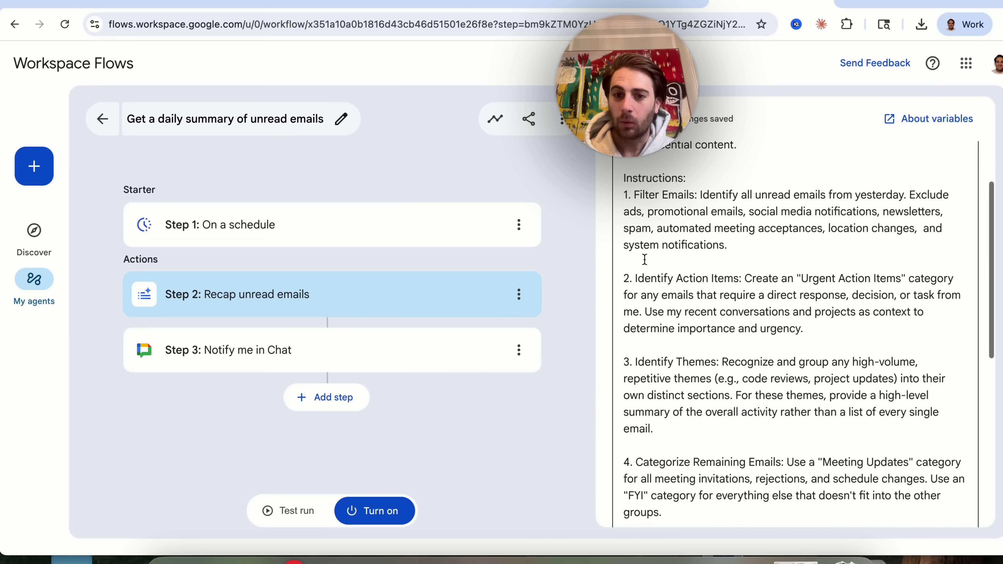
{"action": "scroll", "coordinate": [644, 259], "scroll_direction": "down", "scroll_amount": 5}
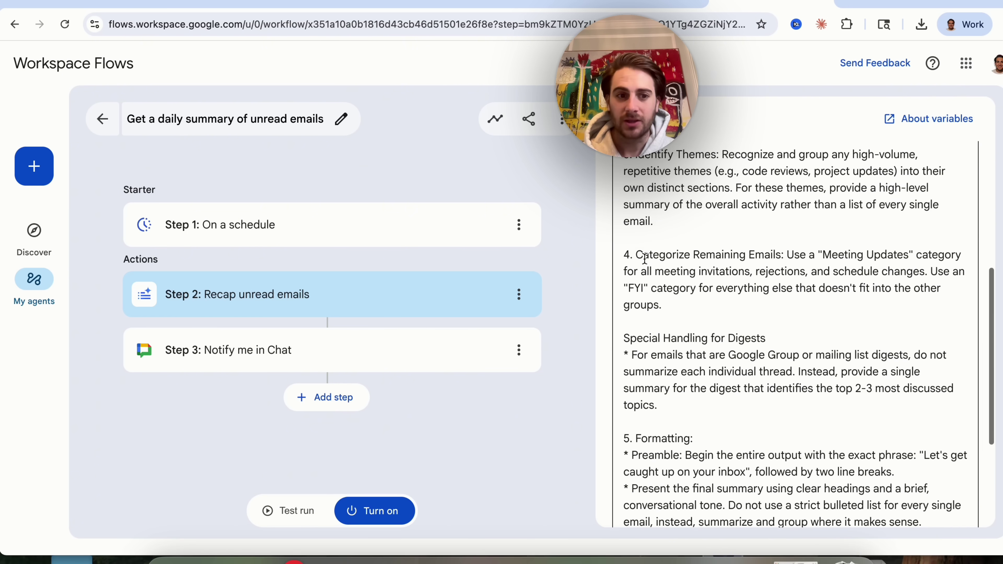
{"action": "scroll", "coordinate": [645, 258], "scroll_direction": "down", "scroll_amount": 5}
{"action": "left_click", "coordinate": [284, 353]}
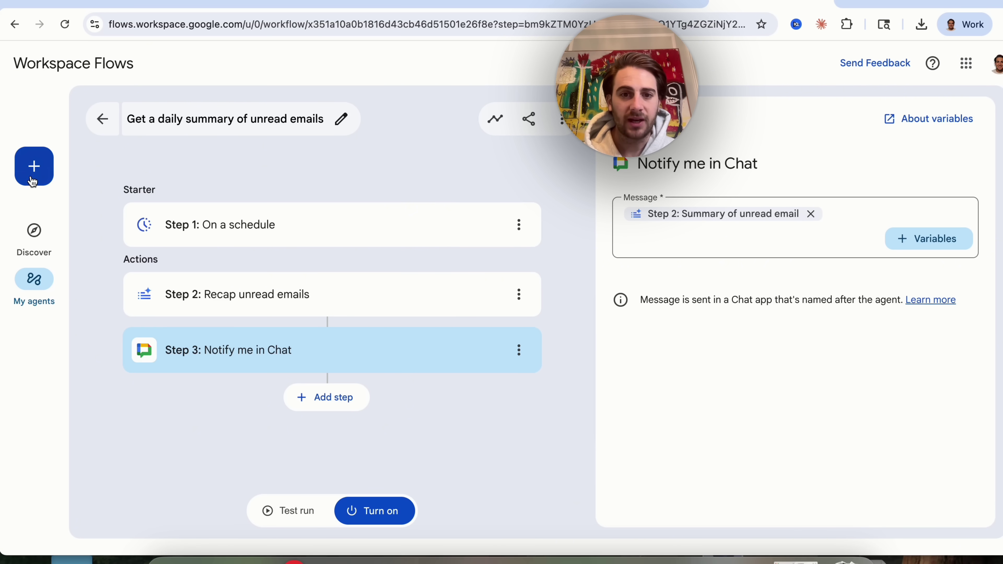
{"action": "left_click", "coordinate": [33, 180]}
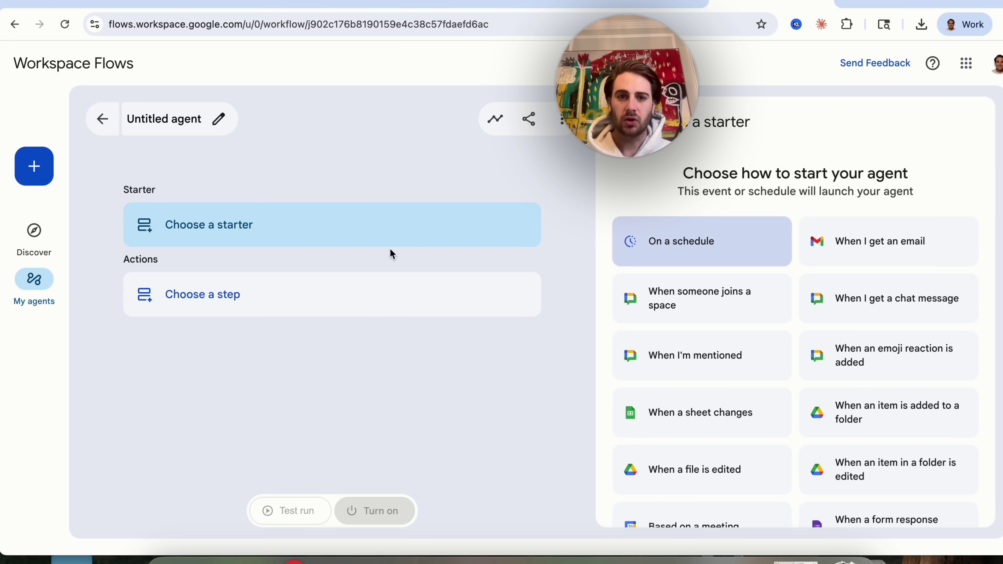
Browse the first-step actions list, from Ask Gemini through Asana, Jira, Mailchimp, QuickBooks and Salesforce
{"action": "left_click", "coordinate": [311, 292]}
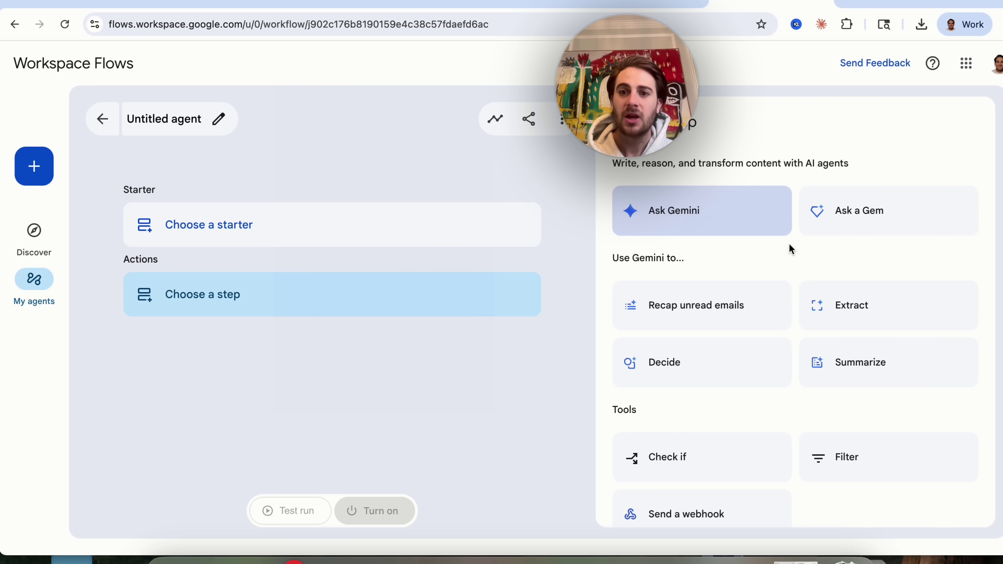
{"action": "scroll", "coordinate": [873, 211], "scroll_direction": "down", "scroll_amount": 2}
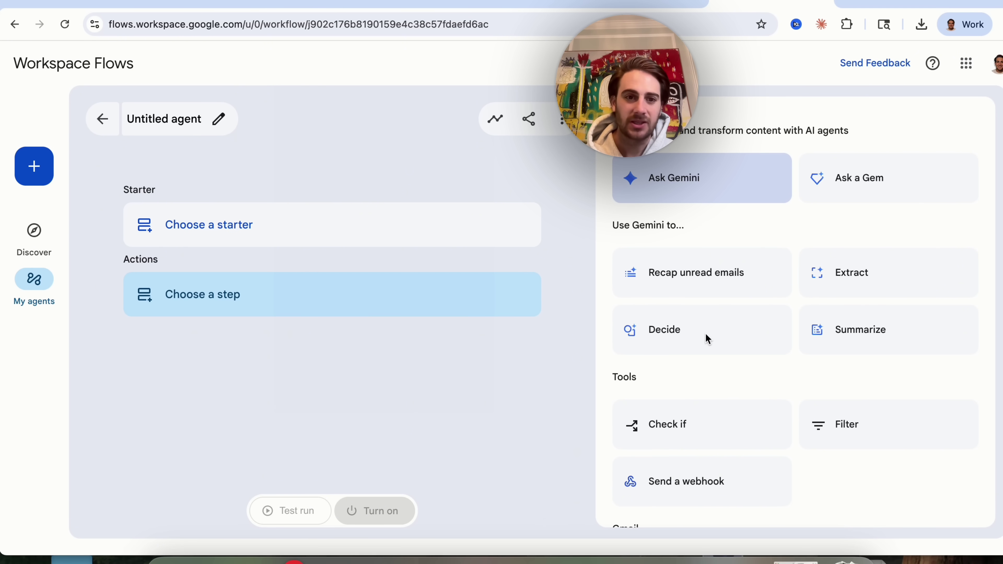
{"action": "scroll", "coordinate": [858, 328], "scroll_direction": "down", "scroll_amount": 5}
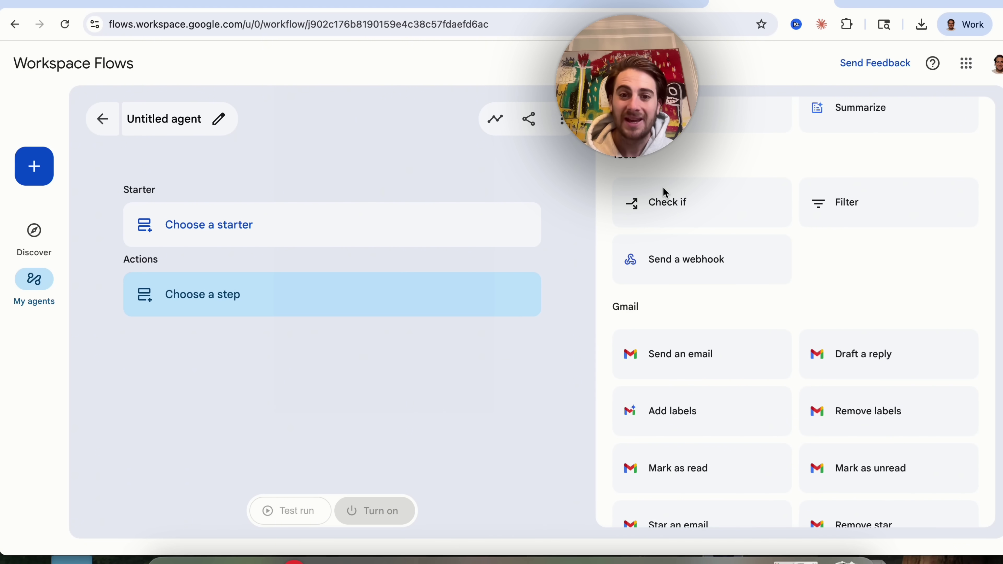
{"action": "scroll", "coordinate": [621, 311], "scroll_direction": "down", "scroll_amount": 2}
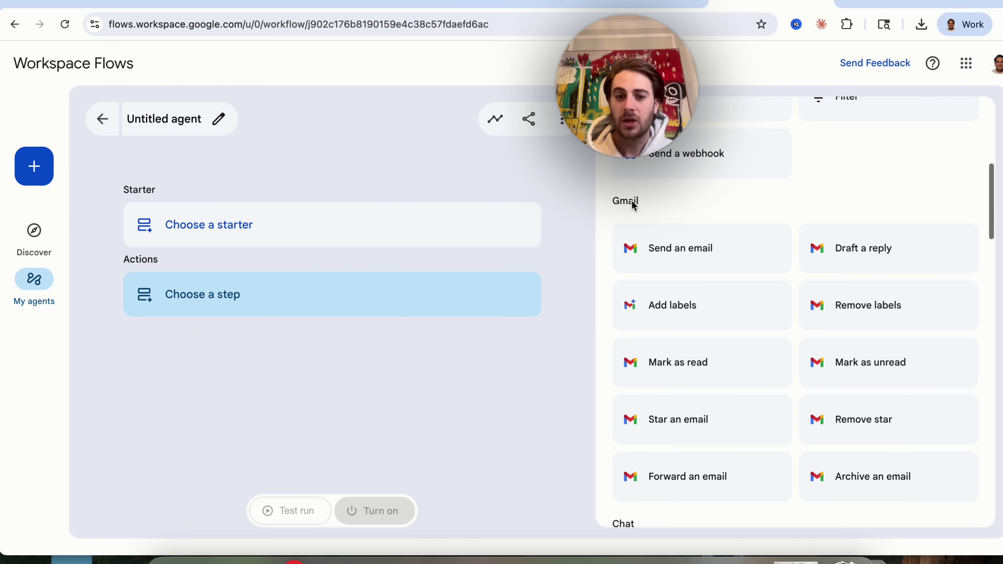
{"action": "scroll", "coordinate": [642, 242], "scroll_direction": "down", "scroll_amount": 10}
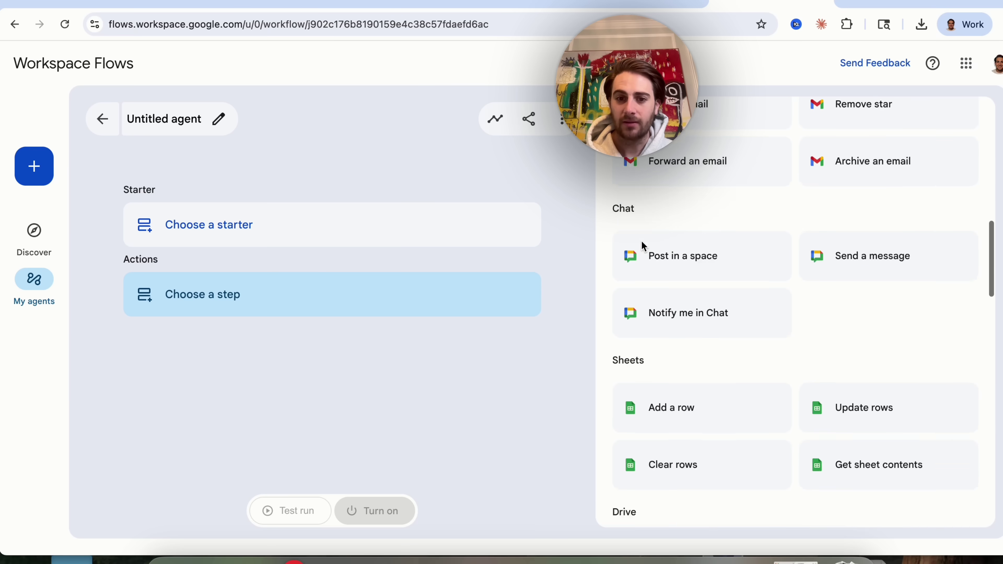
{"action": "scroll", "coordinate": [647, 253], "scroll_direction": "down", "scroll_amount": 3}
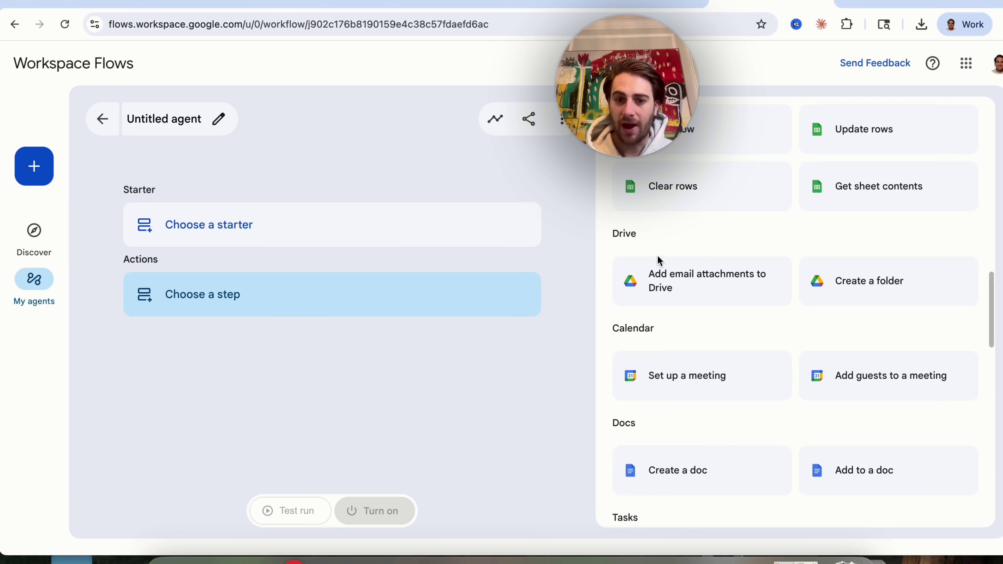
{"action": "scroll", "coordinate": [661, 380], "scroll_direction": "down", "scroll_amount": 7}
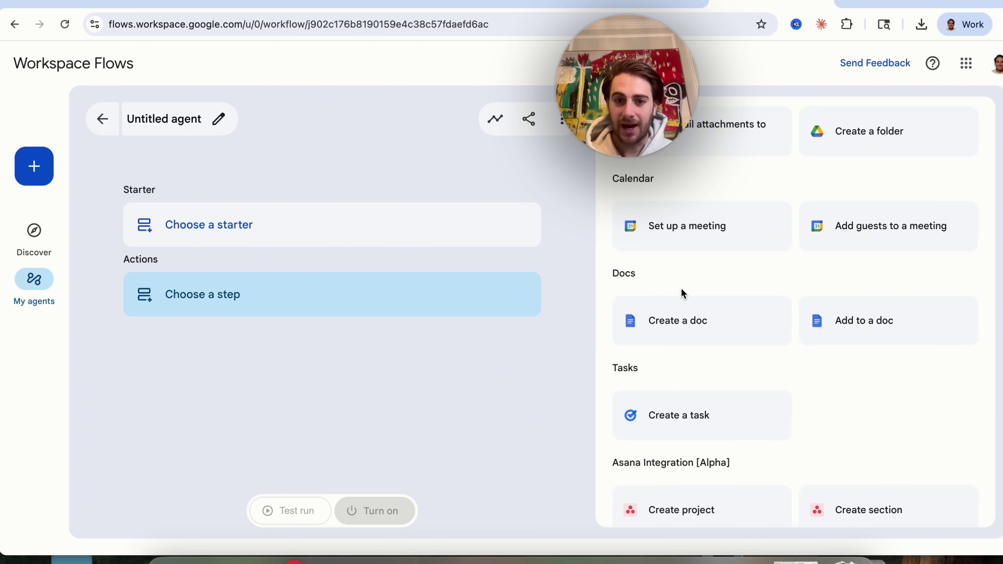
{"action": "scroll", "coordinate": [683, 293], "scroll_direction": "down", "scroll_amount": 3}
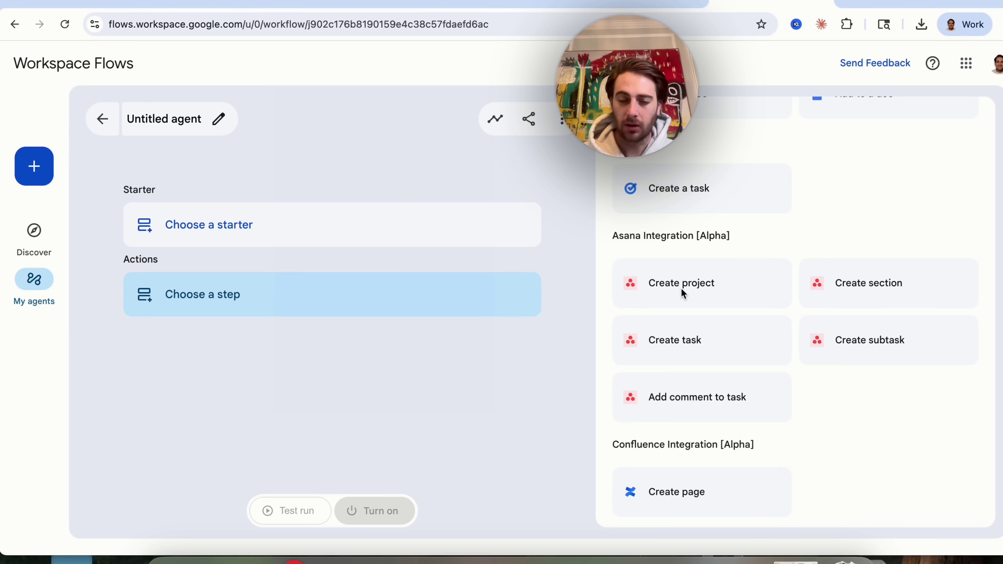
{"action": "scroll", "coordinate": [647, 348], "scroll_direction": "down", "scroll_amount": 2}
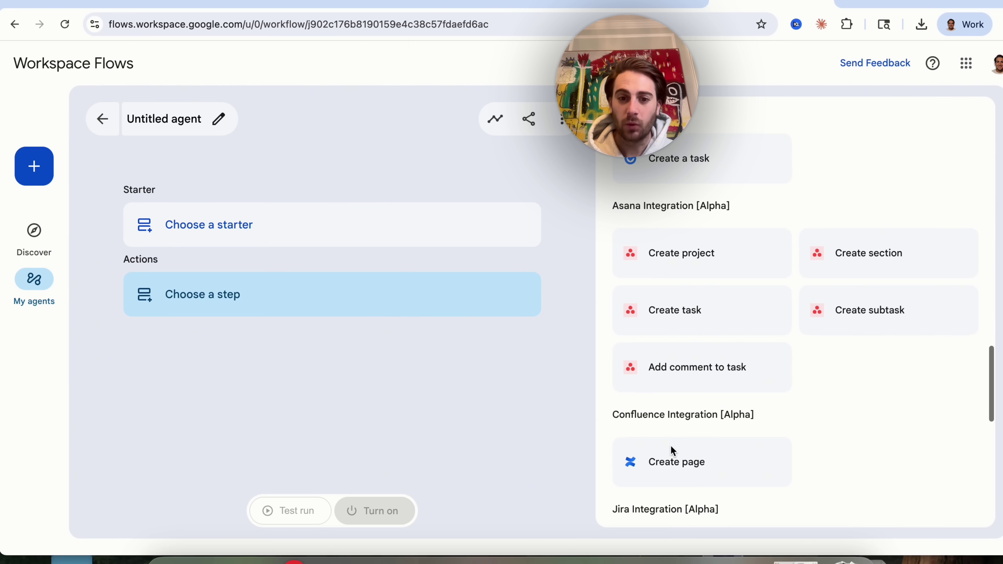
{"action": "scroll", "coordinate": [673, 450], "scroll_direction": "down", "scroll_amount": 4}
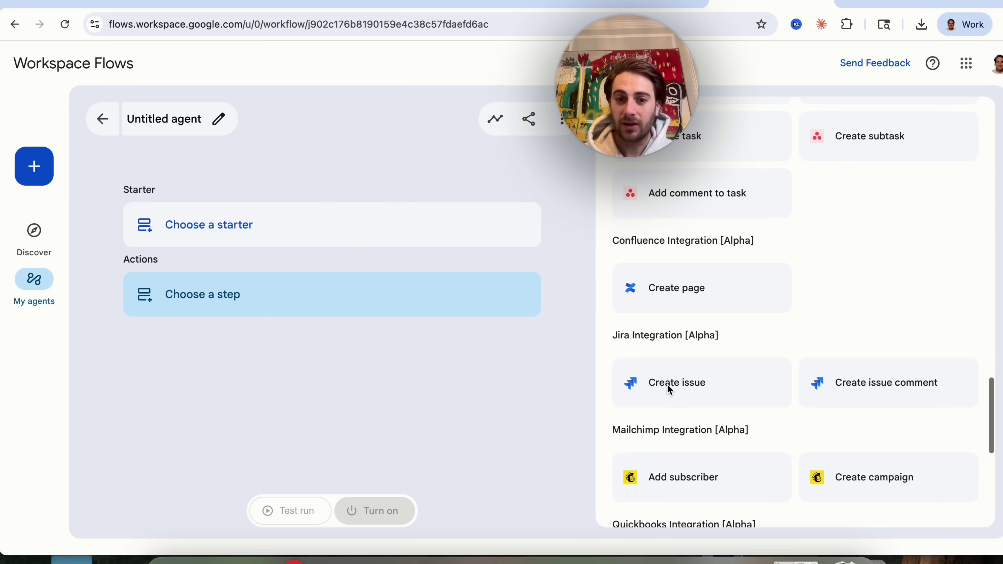
{"action": "scroll", "coordinate": [677, 378], "scroll_direction": "down", "scroll_amount": 6}
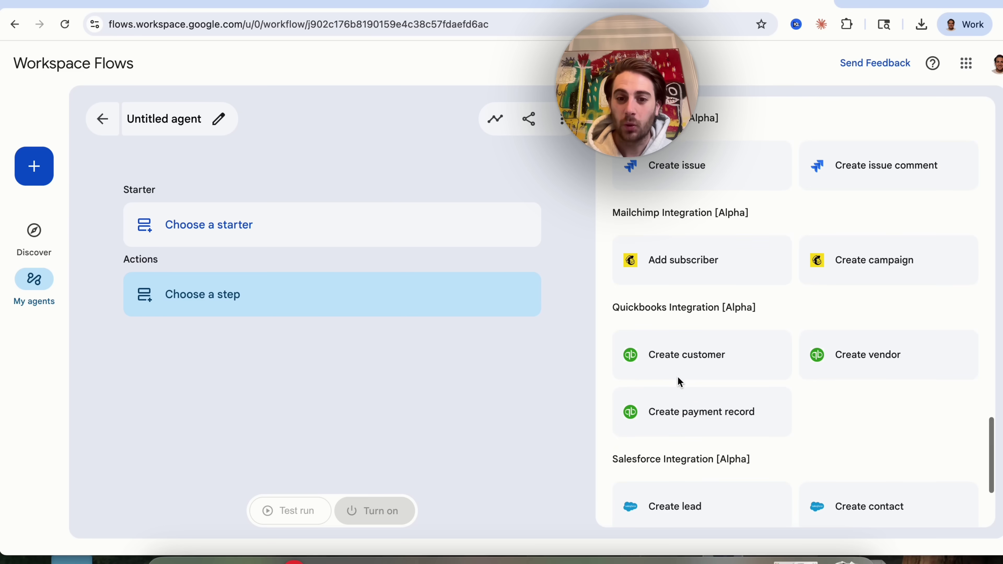
{"action": "scroll", "coordinate": [678, 378], "scroll_direction": "down", "scroll_amount": 5}
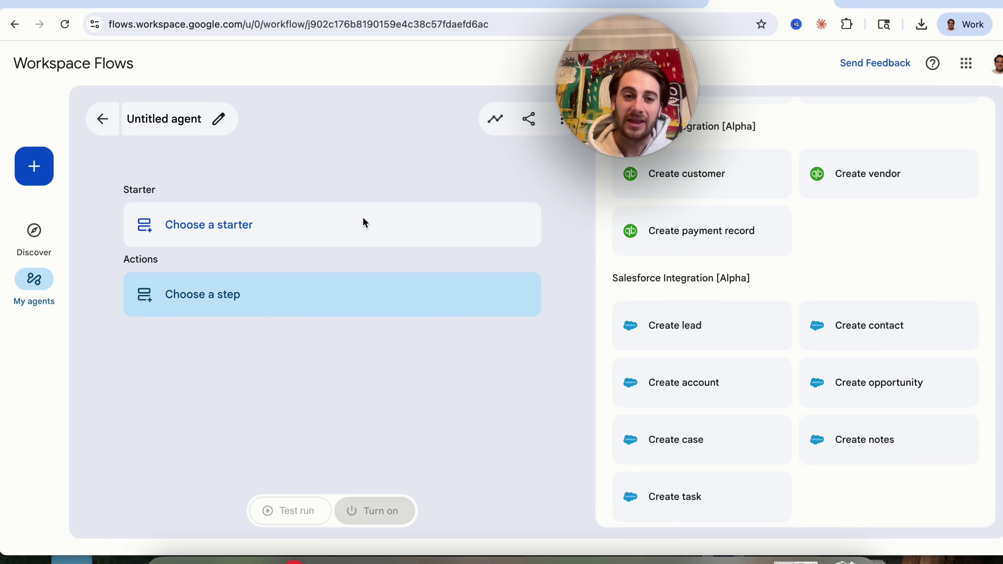